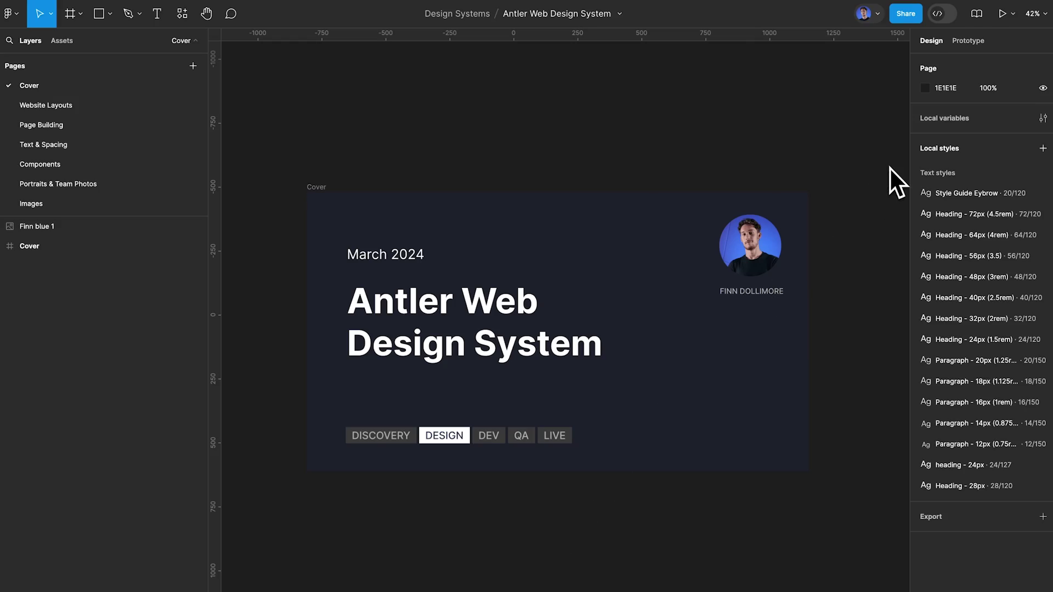
Step: Switch to the Website Layouts page and hide the interface for a full-canvas view
left_click(66, 107)
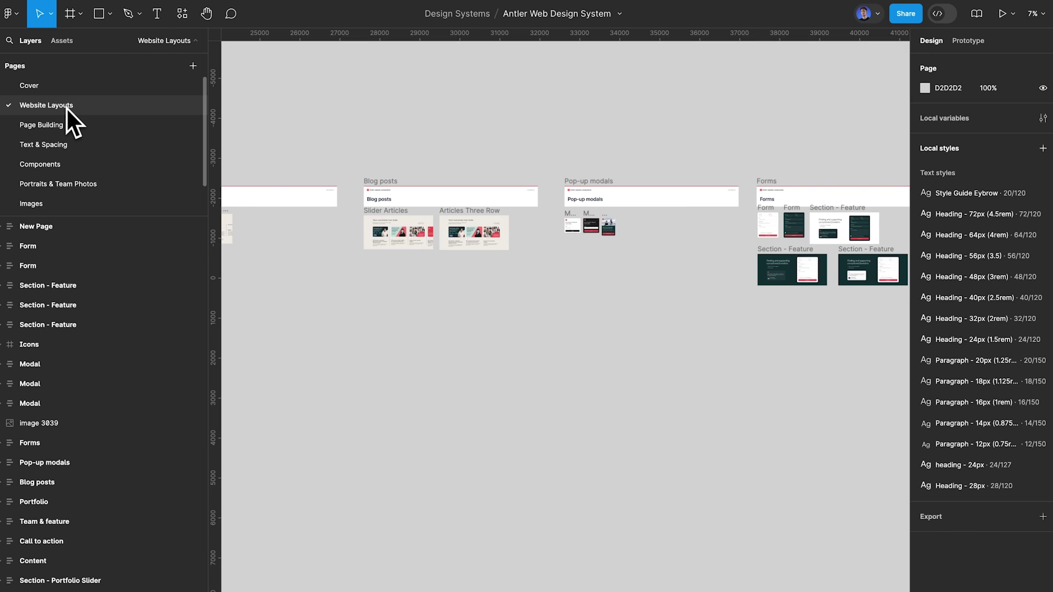
scroll(329, 159, "down", 3)
scroll(329, 159, "left", 5)
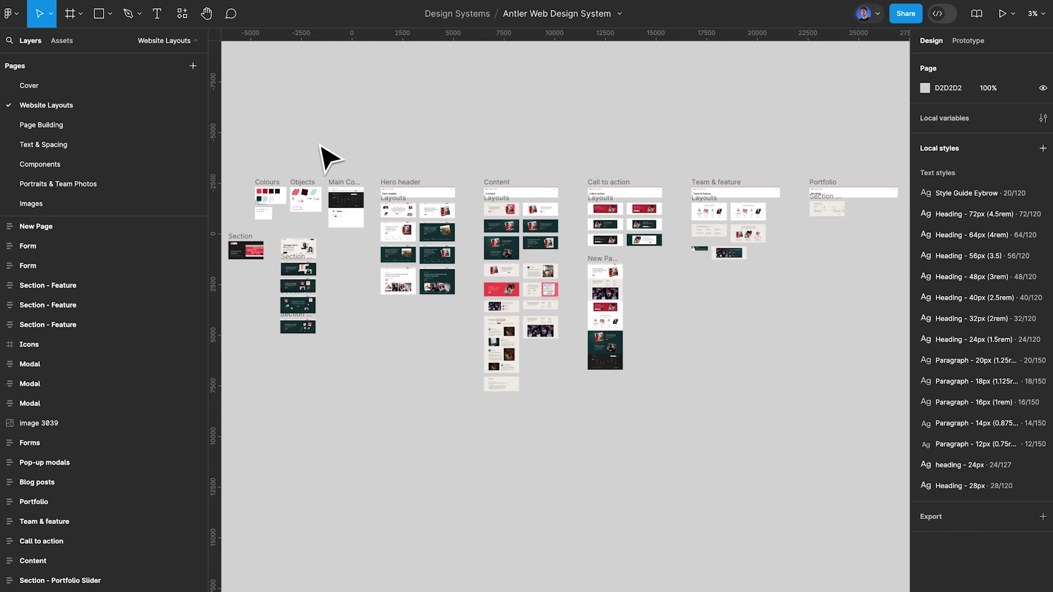
key("ctrl+backslash")
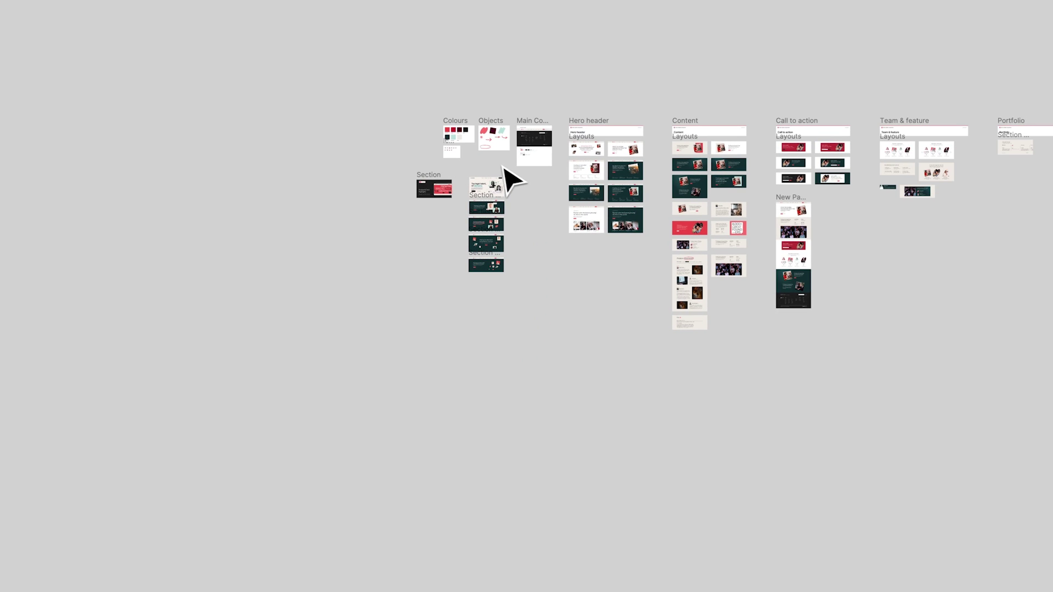
Step: Pan and zoom across the Colours, Icons and Objects frames over to Main Components
scroll(510, 176, "up", 5)
scroll(459, 172, "up", 1)
scroll(493, 170, "left", 4)
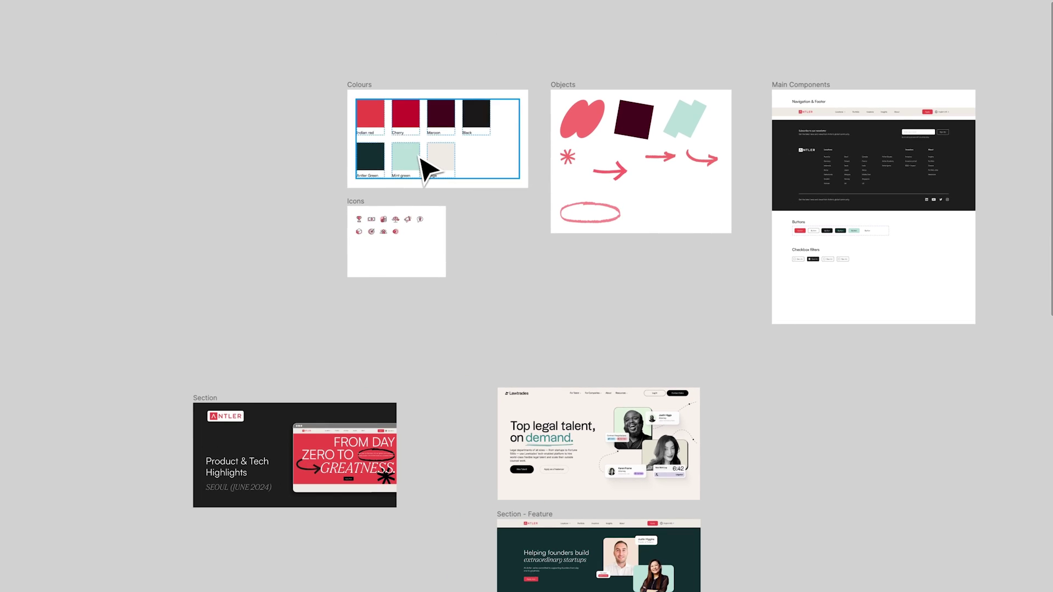
scroll(387, 170, "up", 5)
scroll(379, 155, "up", 1)
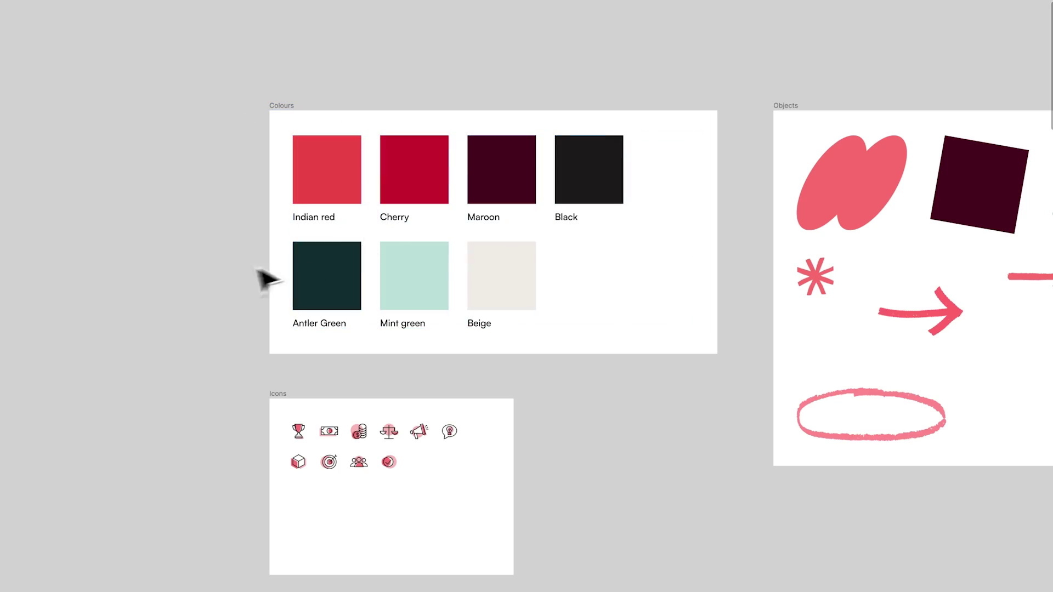
scroll(220, 284, "down", 4)
scroll(221, 284, "right", 2)
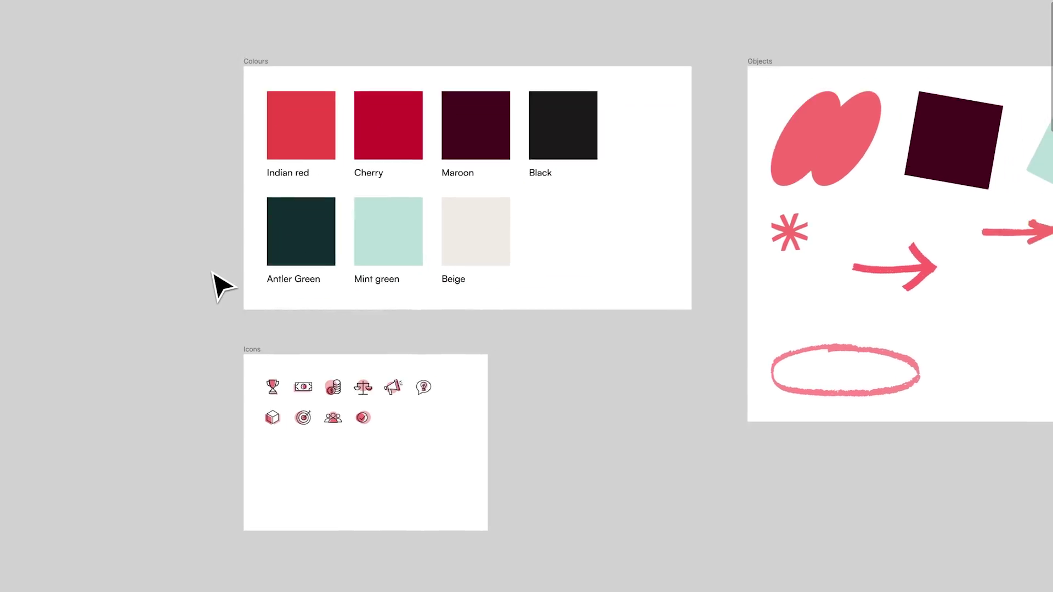
scroll(220, 278, "up", 5)
scroll(225, 278, "down", 5)
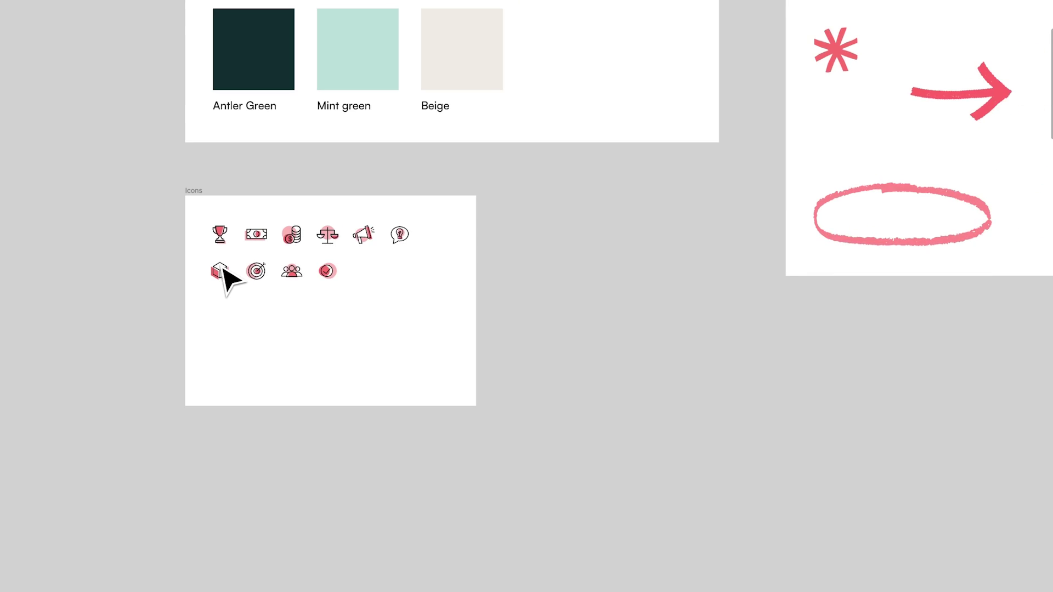
scroll(228, 278, "right", 10)
scroll(228, 278, "up", 4)
scroll(355, 254, "up", 5)
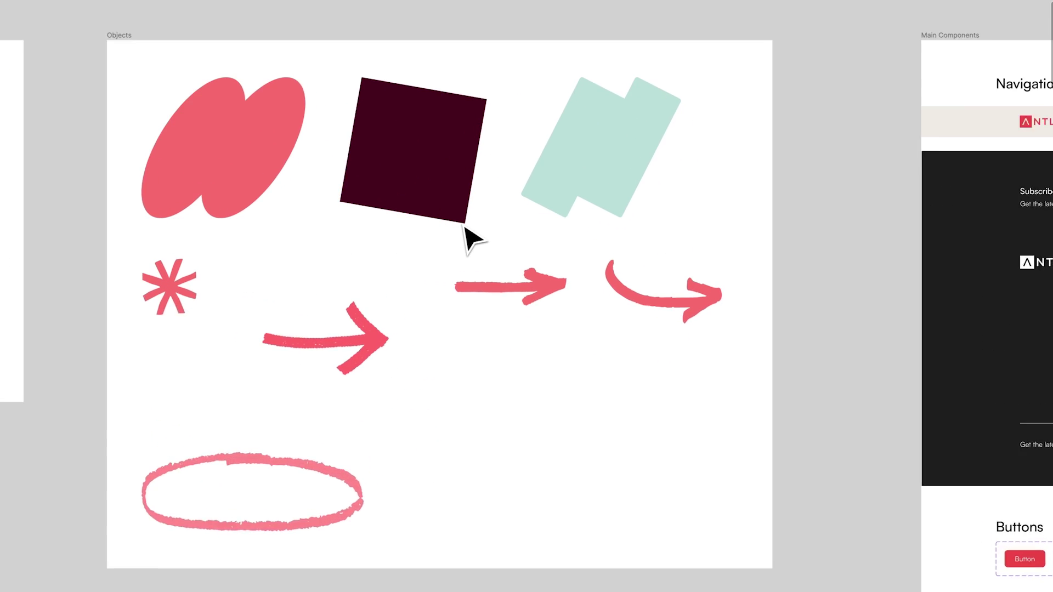
scroll(861, 192, "down", 3)
scroll(861, 192, "left", 3)
scroll(872, 195, "up", 2)
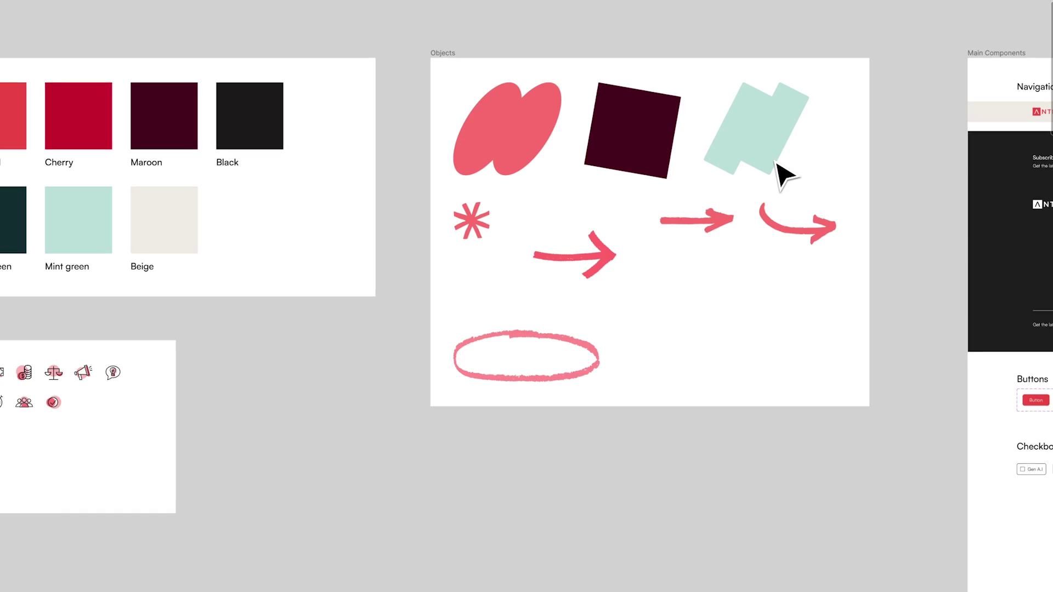
scroll(787, 172, "right", 12)
scroll(732, 98, "down", 2)
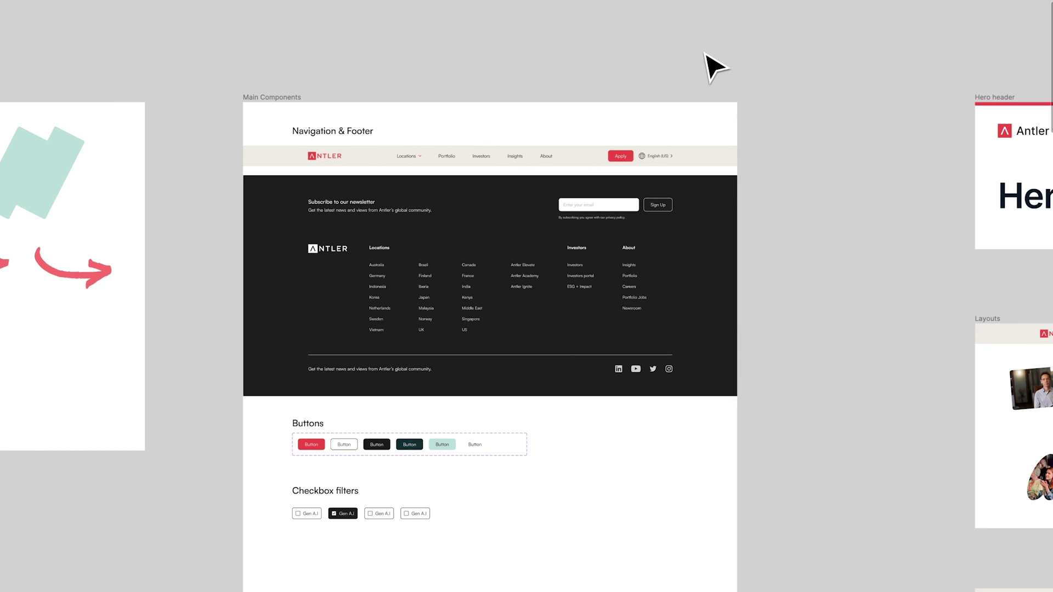
Step: Inspect the navigation bar instance, then the footer instance, in Main Components
left_click(430, 161)
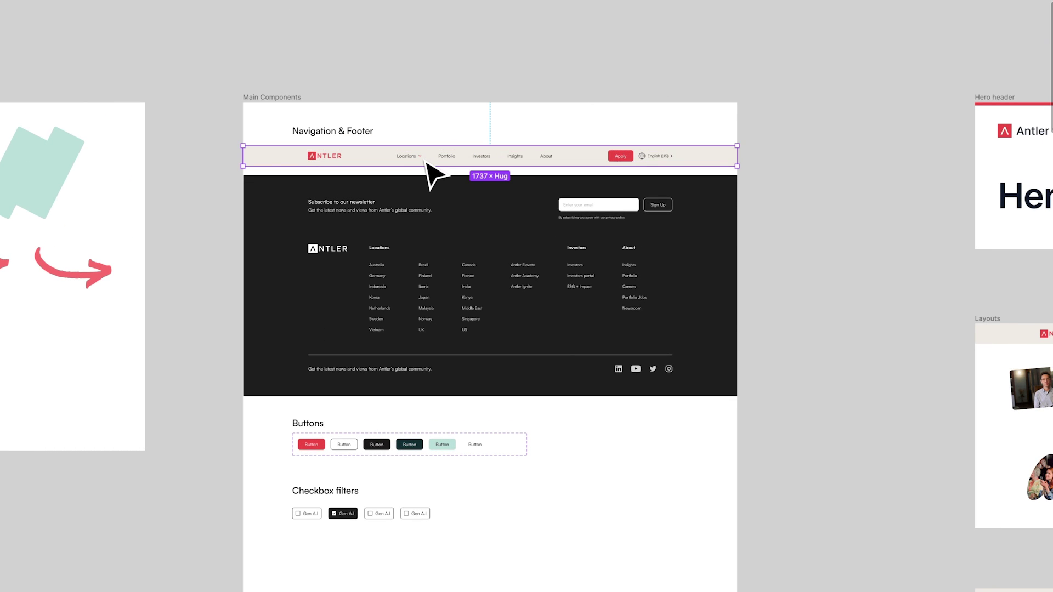
scroll(430, 164, "up", 5)
left_click(377, 304)
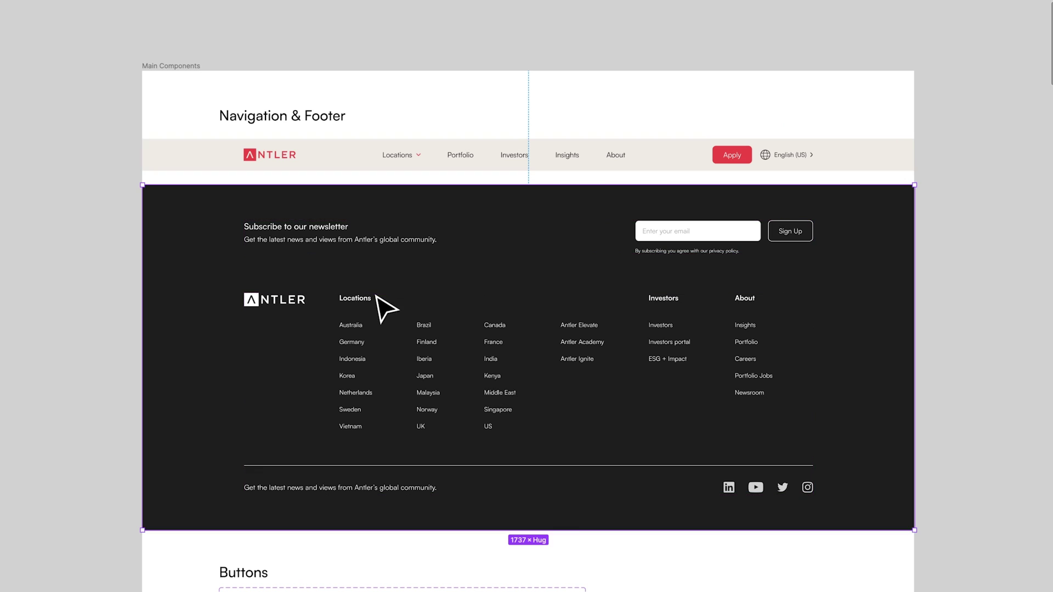
scroll(376, 305, "down", 5)
scroll(379, 290, "down", 3)
scroll(369, 271, "up", 5)
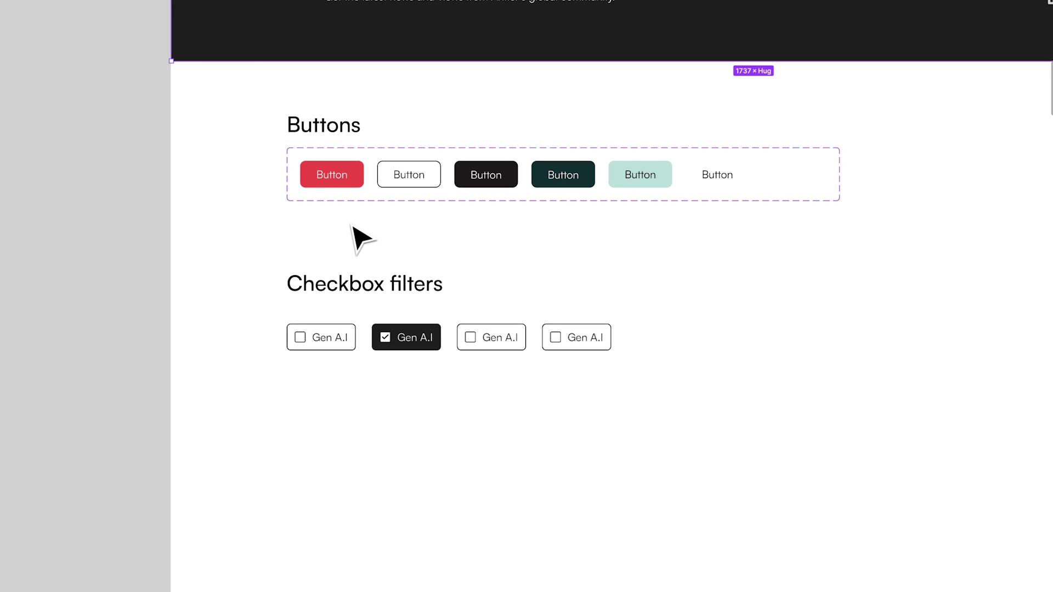
scroll(653, 195, "down", 5)
scroll(364, 314, "up", 3)
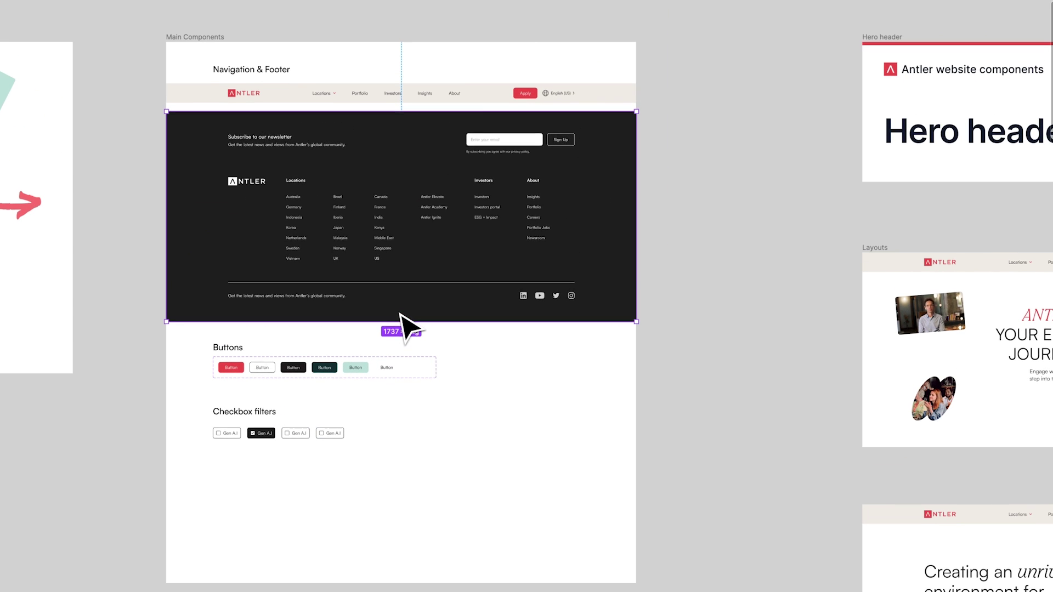
Step: Clear the selection and pan through the Hero header variants to the Content layouts
left_click(776, 239)
scroll(776, 238, "down", 3)
scroll(775, 236, "up", 3)
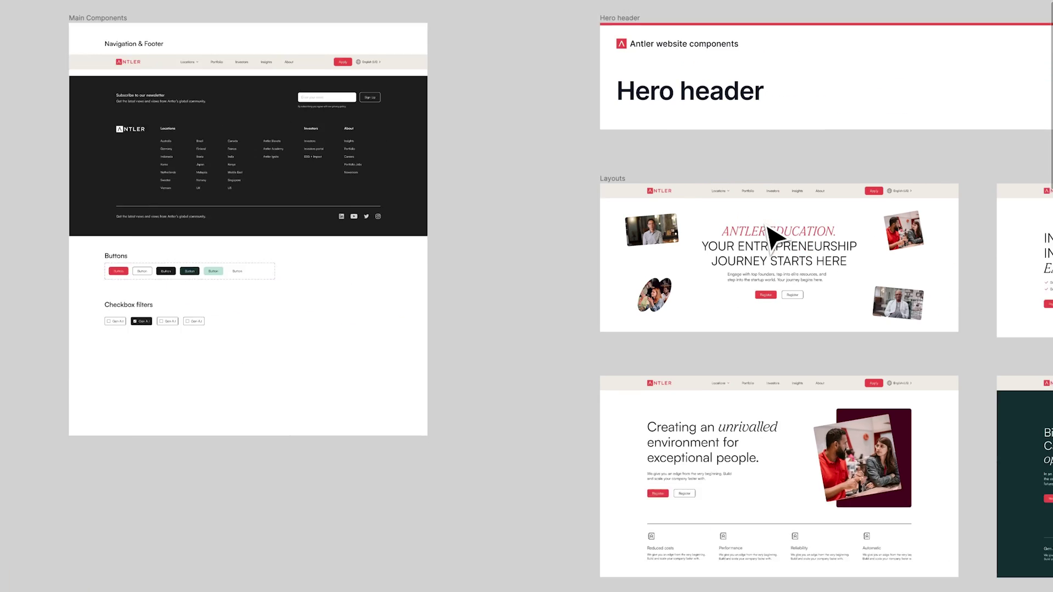
scroll(787, 228, "right", 5)
scroll(806, 214, "up", 1)
scroll(807, 214, "right", 5)
scroll(805, 211, "up", 2)
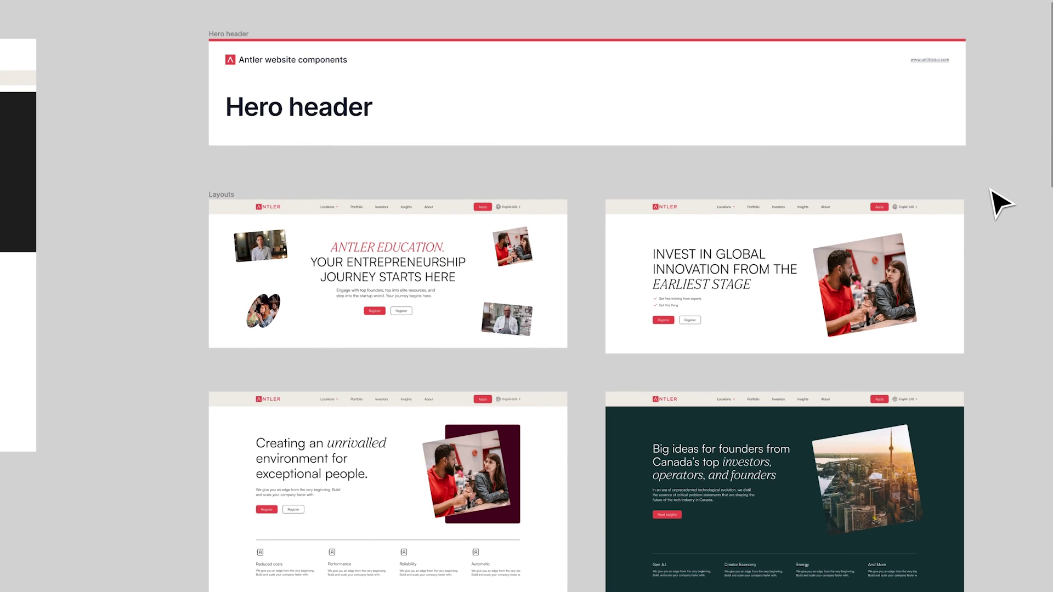
scroll(998, 202, "down", 3)
scroll(998, 202, "up", 1)
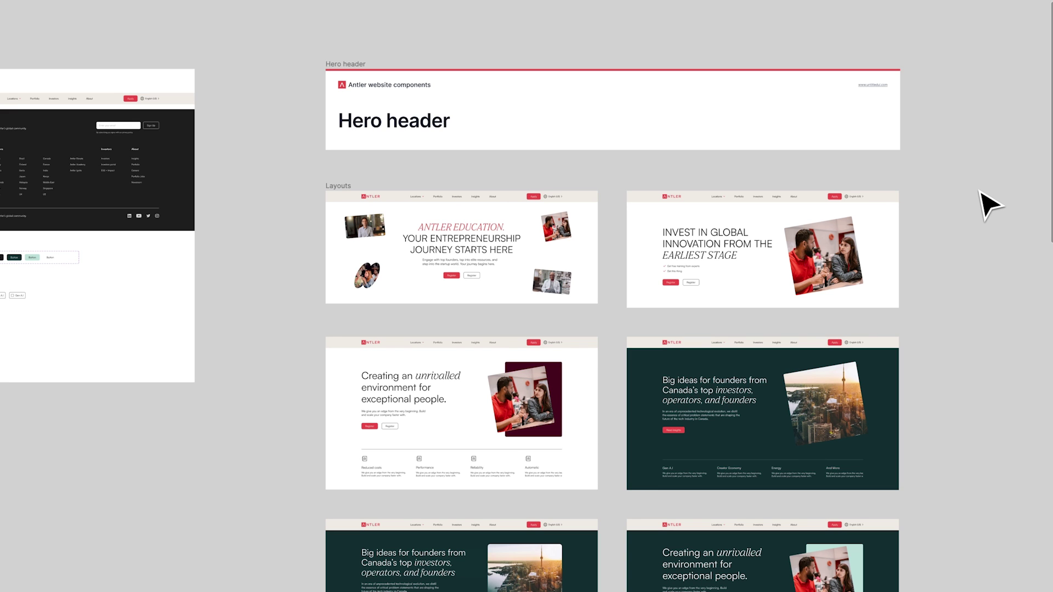
scroll(881, 311, "up", 5)
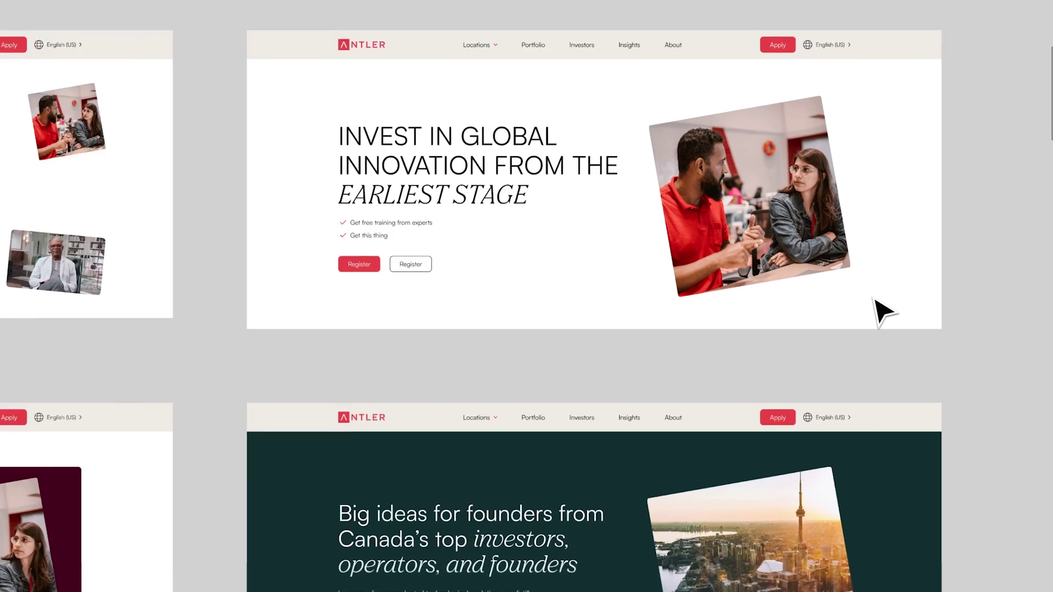
scroll(883, 312, "down", 6)
scroll(885, 312, "down", 3)
scroll(884, 312, "down", 5)
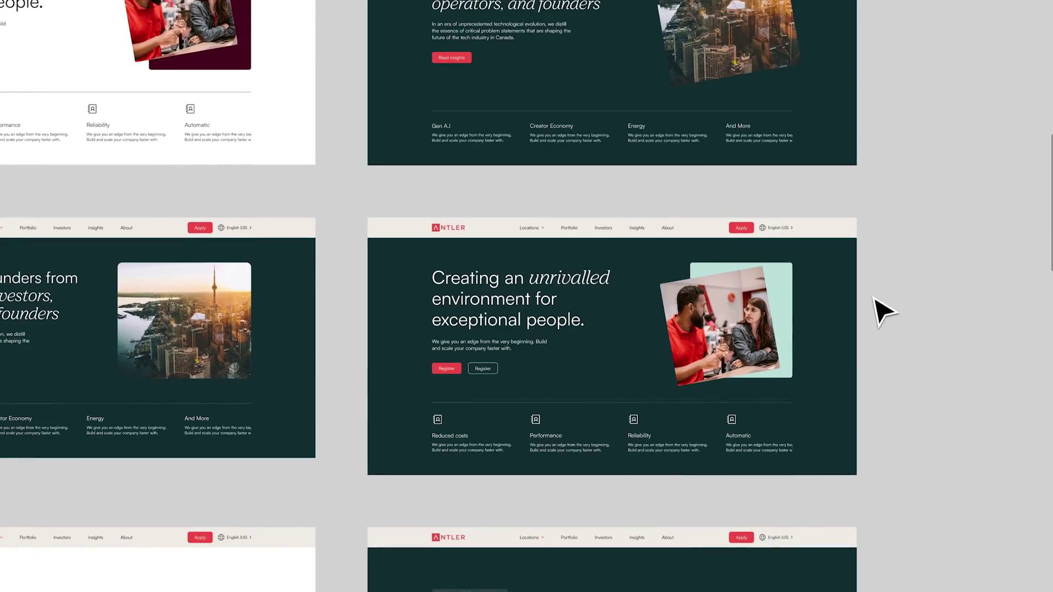
scroll(884, 312, "down", 8)
scroll(884, 311, "left", 4)
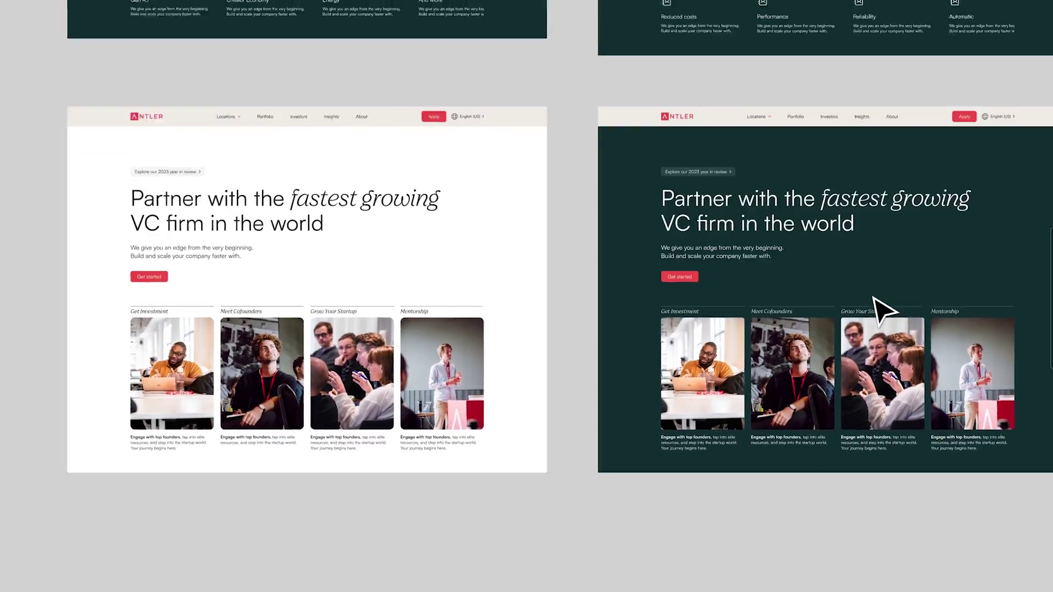
scroll(885, 312, "down", 3)
scroll(884, 311, "up", 5)
scroll(885, 312, "right", 6)
scroll(878, 306, "up", 3)
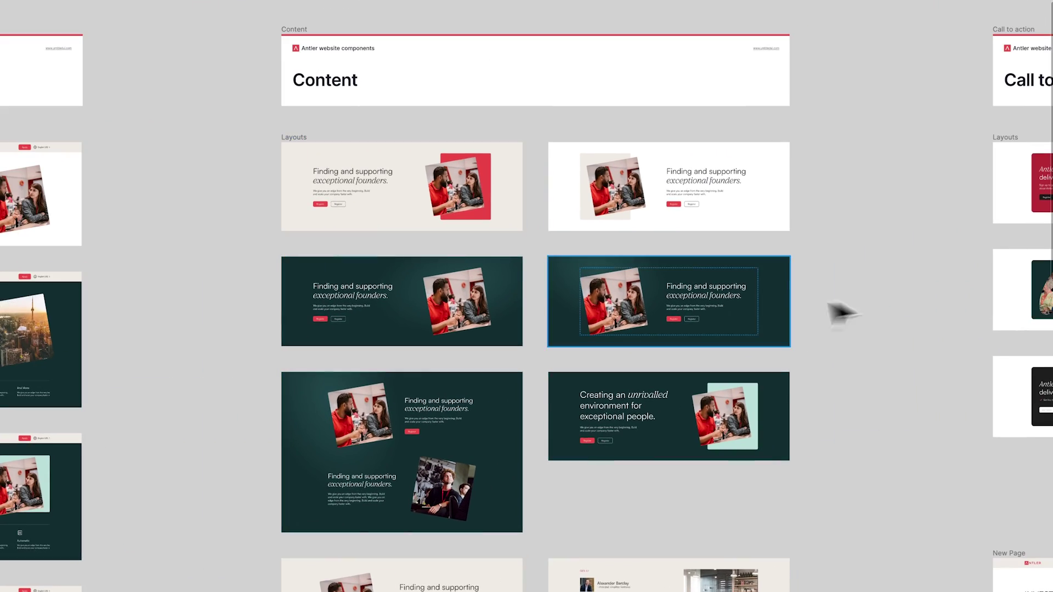
Step: Pan right past the Portfolio, Blog posts and Pop-up modals components toward the Forms frames
scroll(664, 303, "up", 3)
scroll(663, 302, "down", 4)
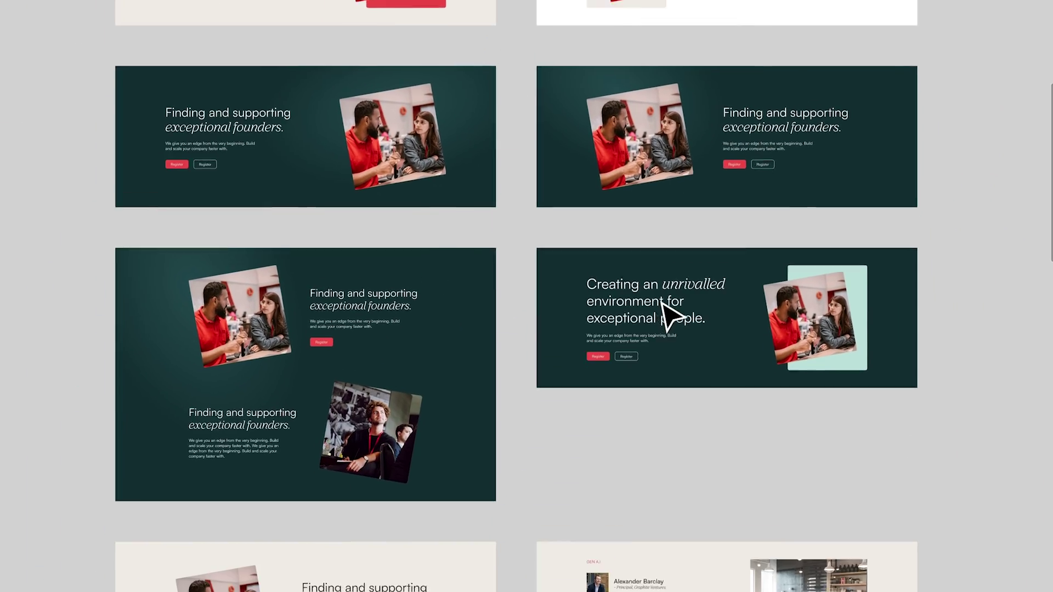
scroll(666, 307, "down", 2)
scroll(538, 238, "down", 10)
scroll(541, 242, "up", 1)
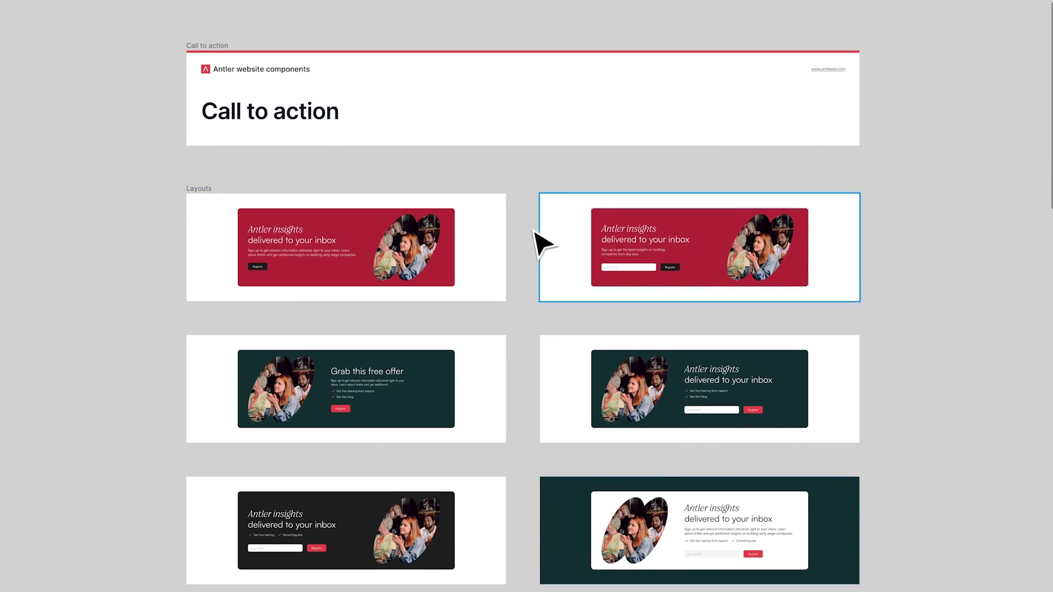
scroll(548, 343, "down", 3)
scroll(548, 343, "right", 10)
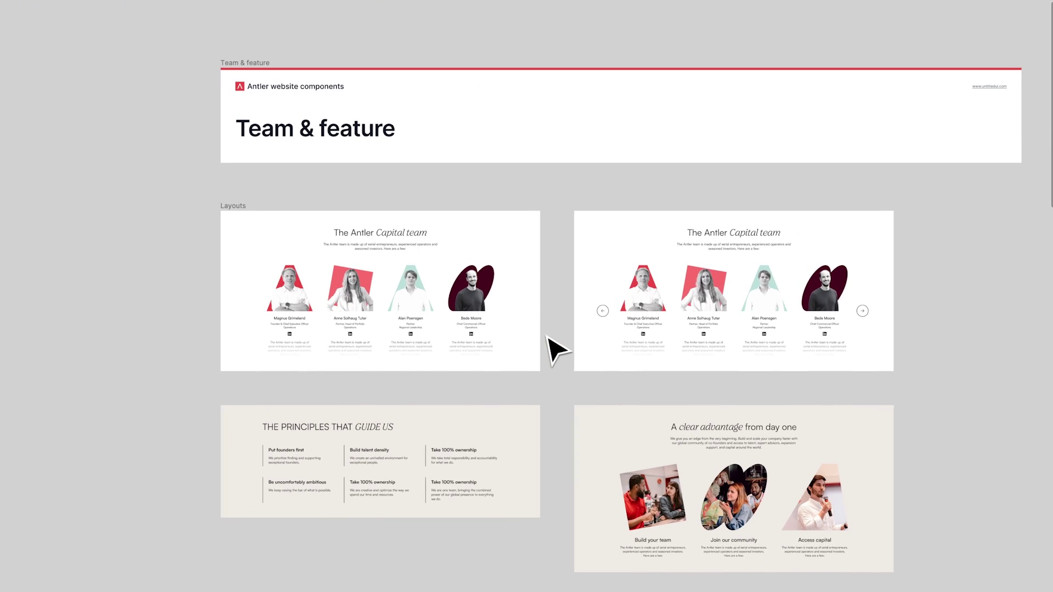
scroll(444, 359, "down", 5)
scroll(435, 357, "down", 3)
scroll(435, 357, "right", 10)
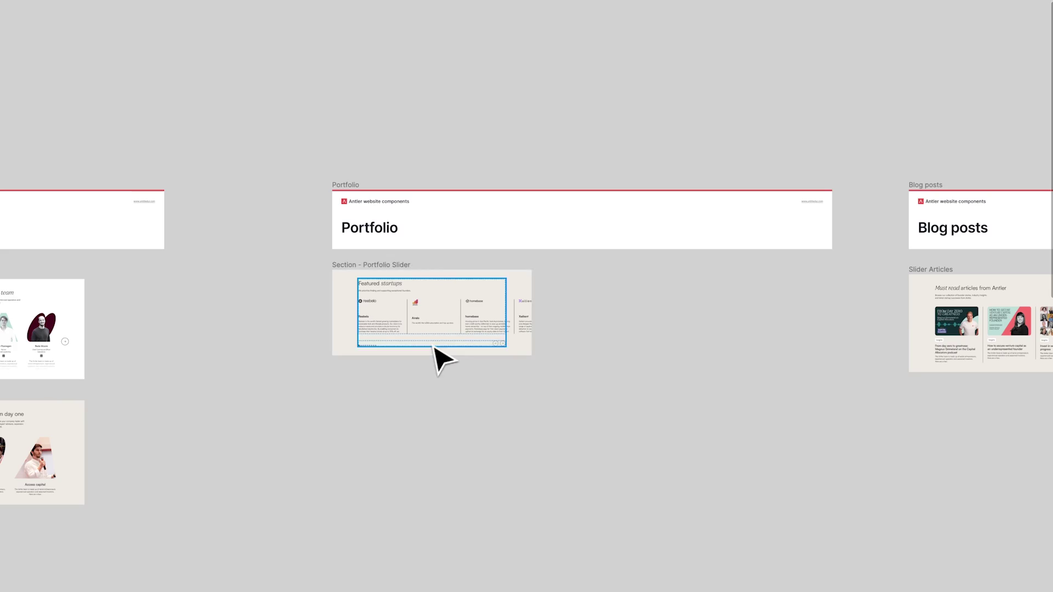
scroll(435, 357, "up", 5)
scroll(473, 319, "up", 1)
scroll(475, 322, "left", 2)
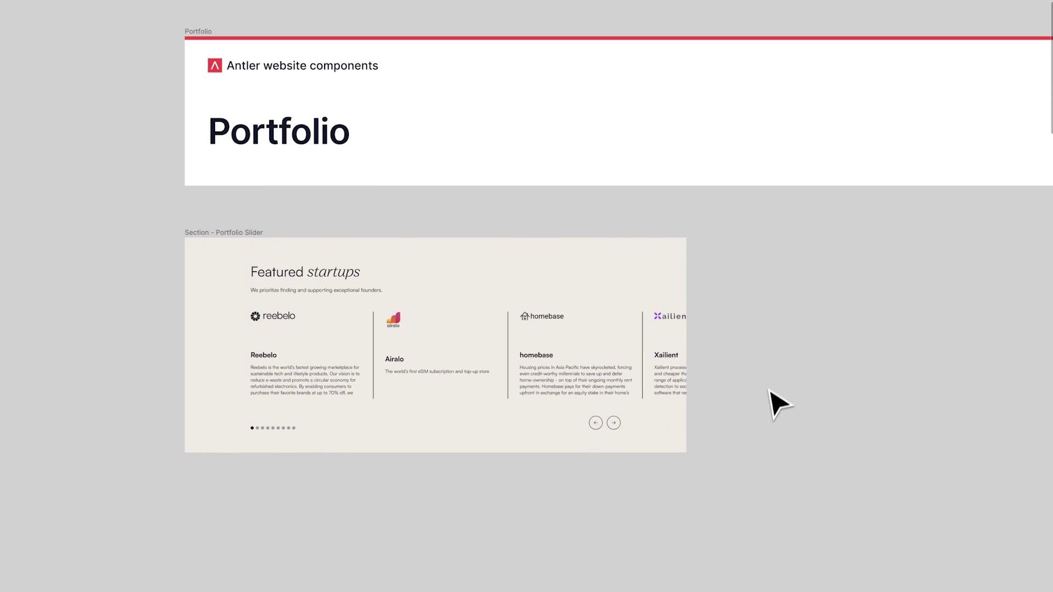
scroll(769, 412, "down", 3)
scroll(768, 412, "right", 15)
scroll(769, 411, "up", 2)
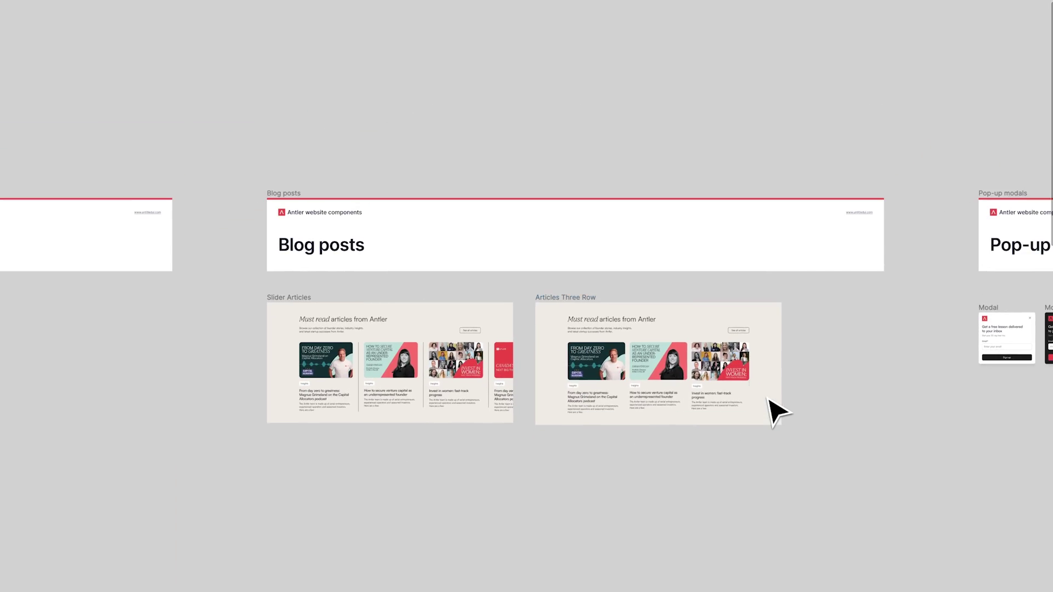
scroll(419, 394, "up", 3)
scroll(406, 395, "up", 2)
scroll(406, 395, "up", 2)
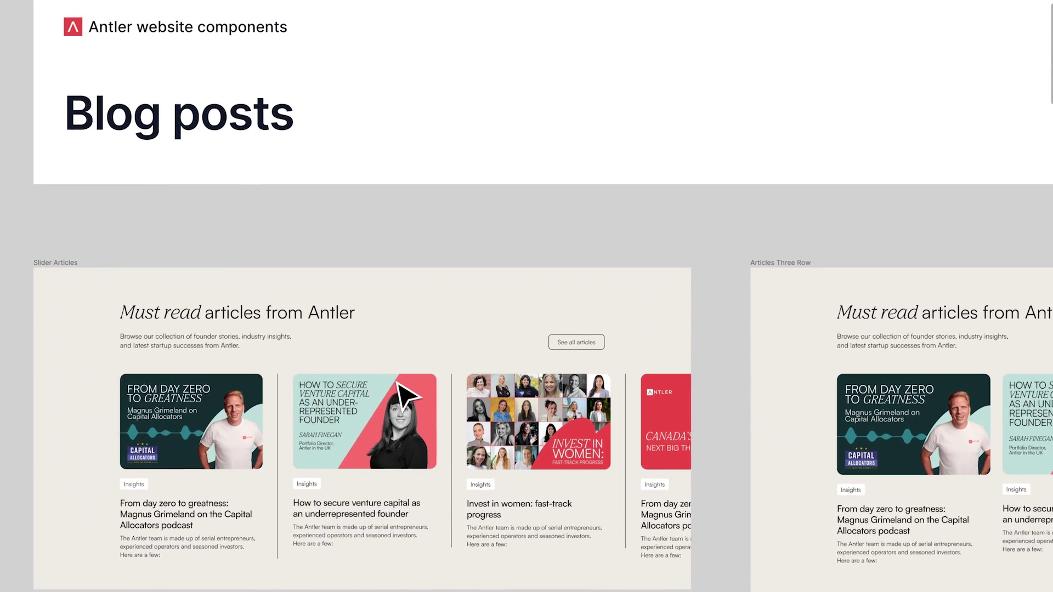
scroll(405, 395, "right", 8)
scroll(406, 395, "down", 3)
scroll(710, 405, "right", 15)
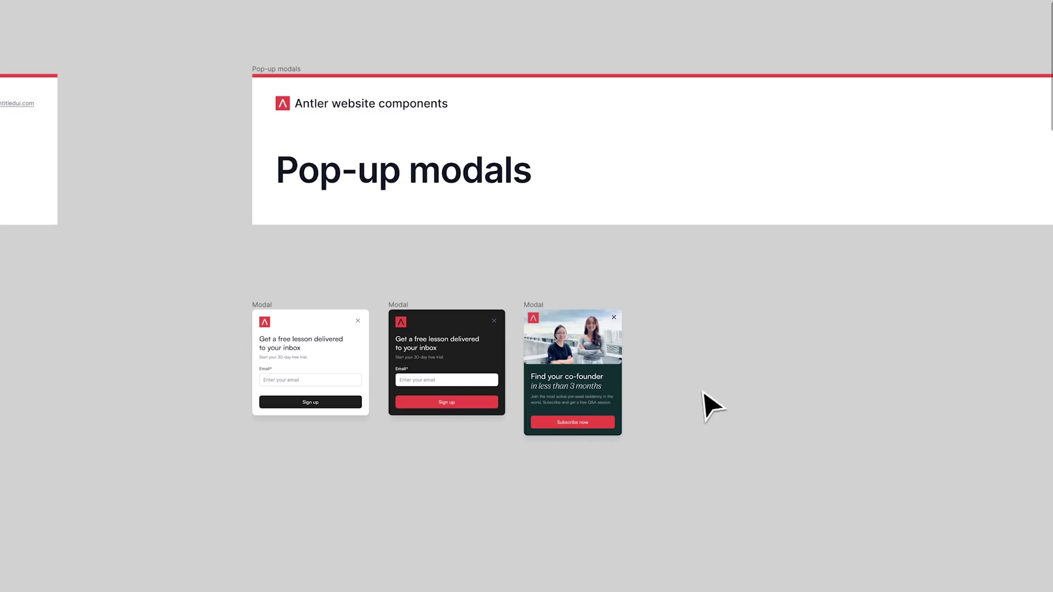
scroll(488, 401, "up", 2)
scroll(480, 388, "down", 5)
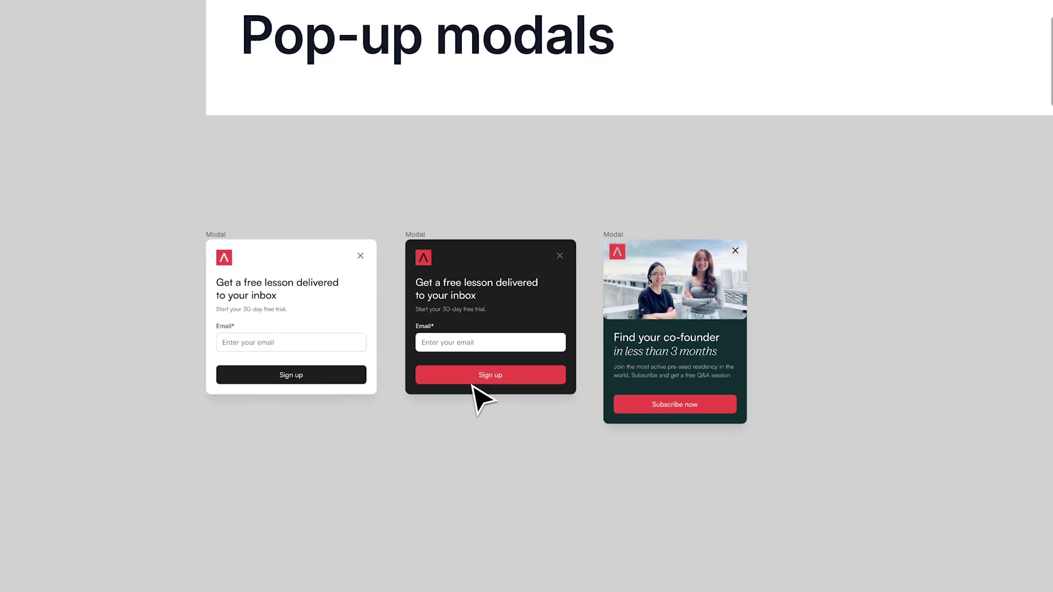
scroll(473, 387, "right", 10)
scroll(423, 398, "up", 3)
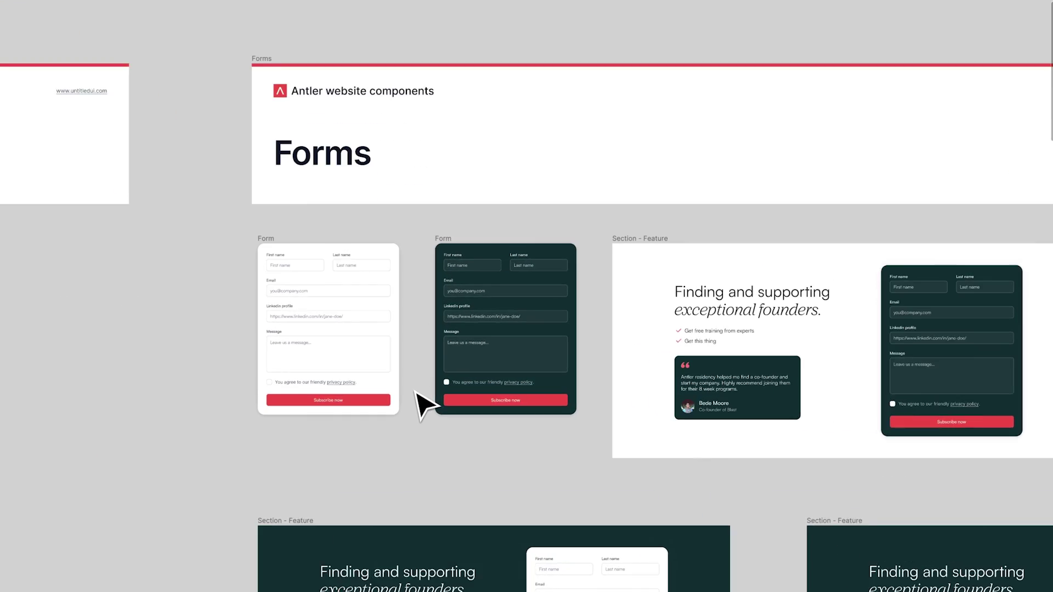
scroll(425, 406, "down", 8)
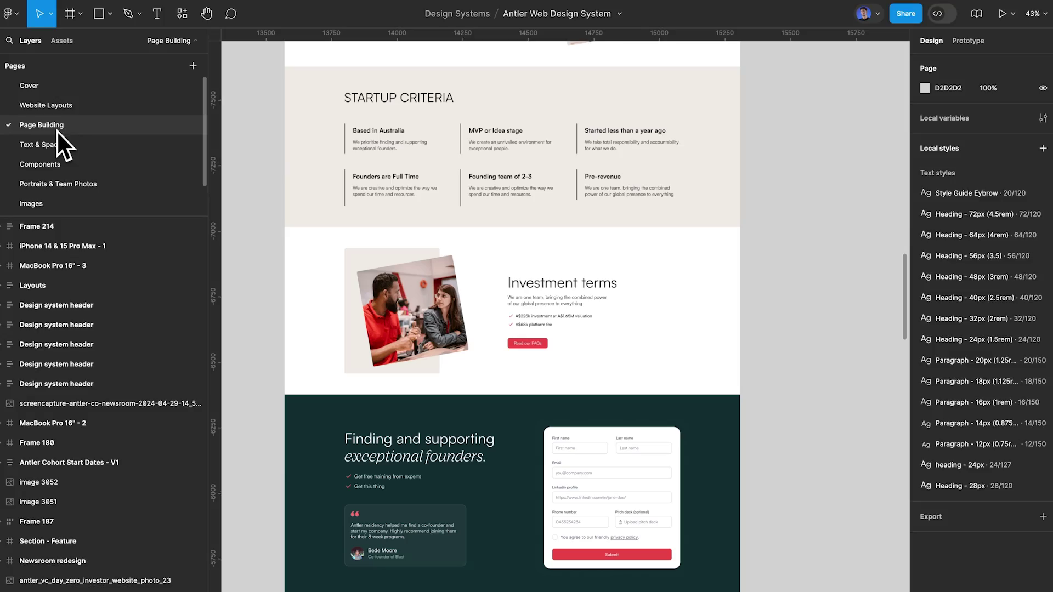
Step: View the Newsroom, STTO Page (Monday) and Antler residency frames full-canvas, then restore the panels
key("ctrl+backslash")
scroll(139, 156, "down", 5)
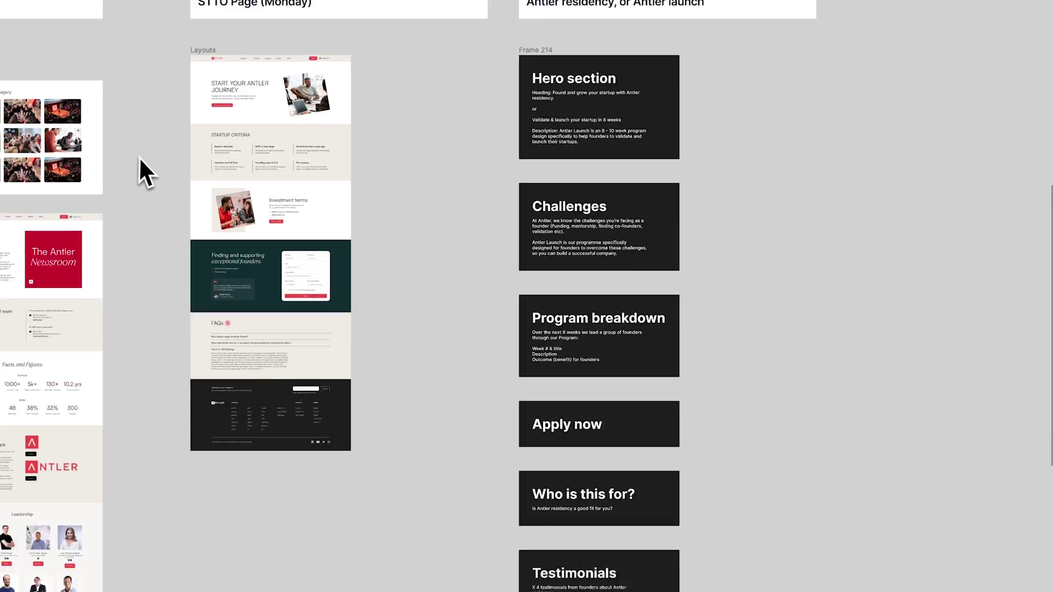
scroll(140, 156, "up", 3)
scroll(139, 156, "up", 3)
scroll(216, 241, "up", 3)
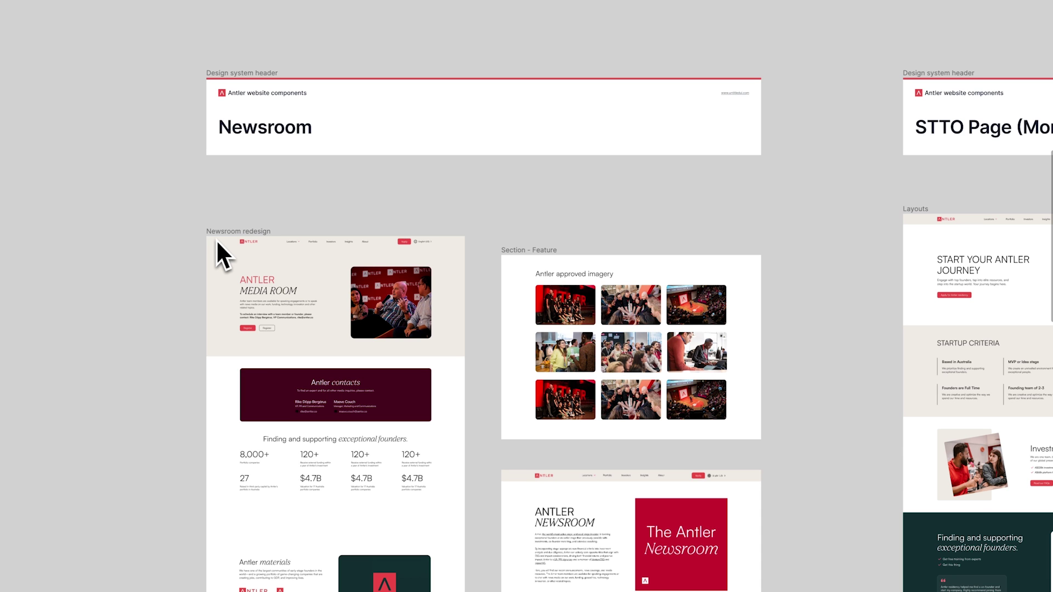
scroll(210, 242, "right", 10)
scroll(209, 241, "down", 5)
scroll(209, 241, "right", 4)
scroll(348, 179, "up", 5)
scroll(348, 180, "right", 4)
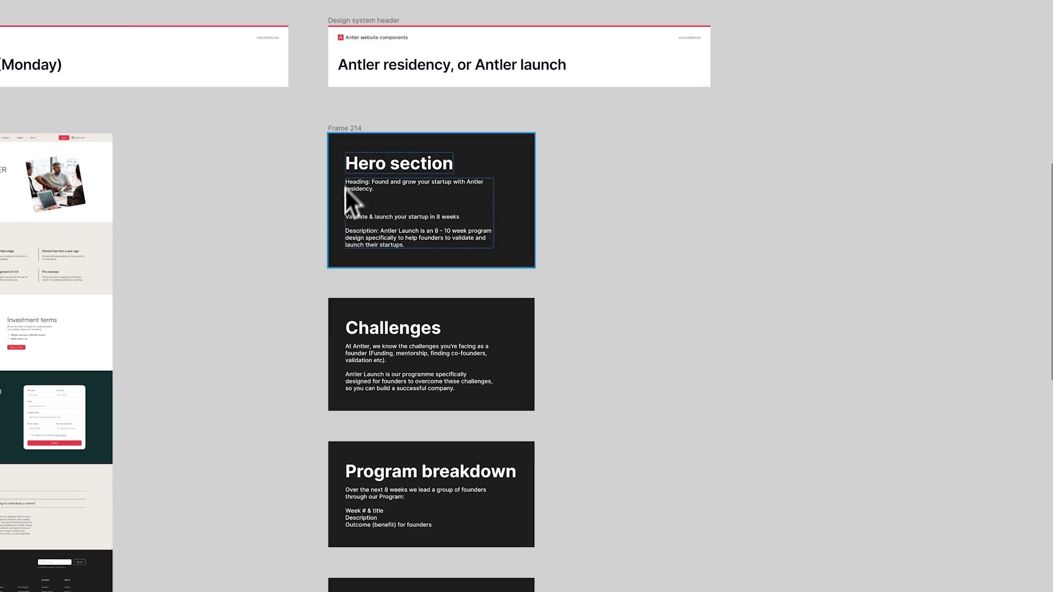
scroll(604, 223, "up", 5)
scroll(603, 207, "down", 3)
scroll(604, 208, "down", 8)
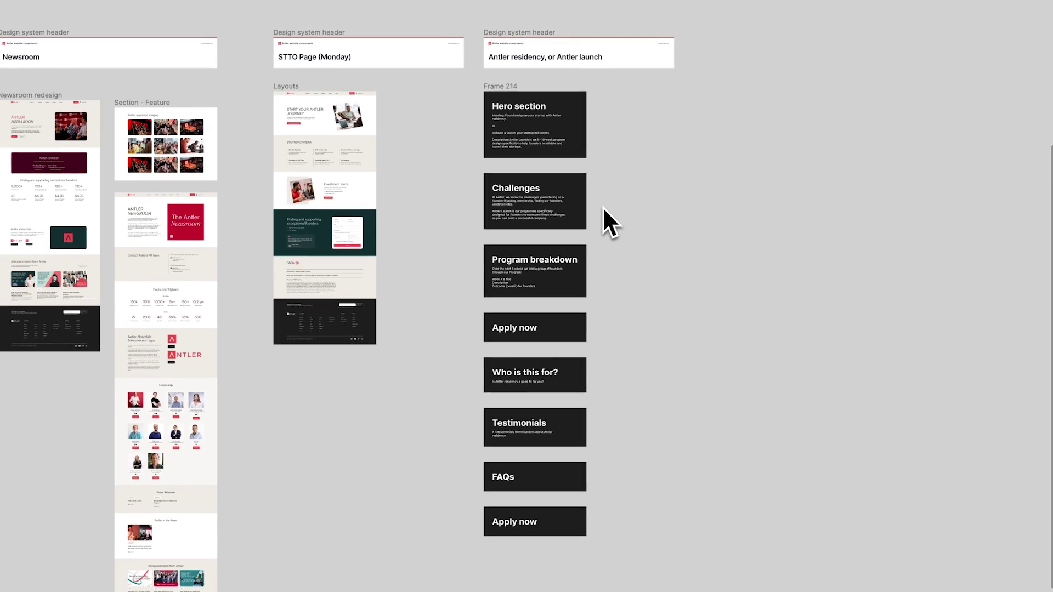
key("ctrl+backslash")
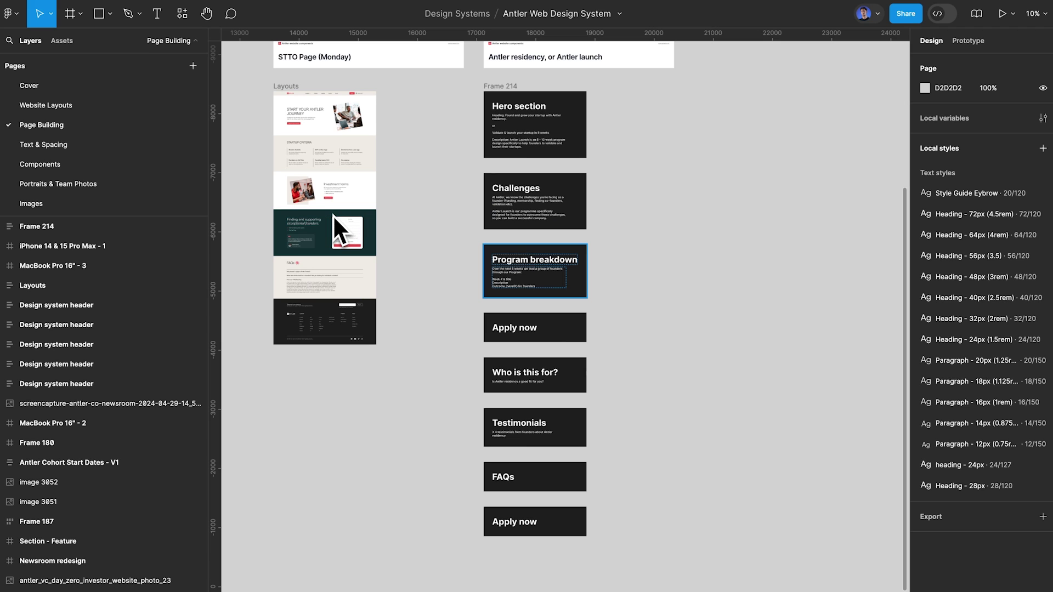
Step: Open the Text & Spacing page with the interface hidden and deselect the Start here frame
left_click(68, 152)
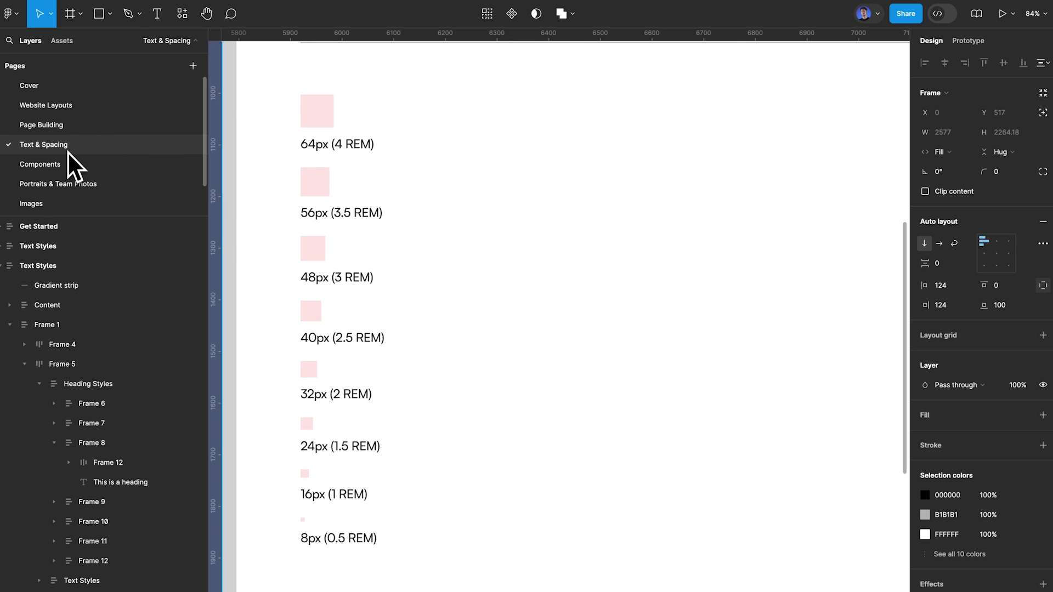
key("ctrl+backslash")
scroll(234, 241, "down", 5)
scroll(236, 237, "left", 6)
left_click(200, 235)
Step: Zoom into the Start here frame covering fonts, CSS Styles & HTML Tags and units
scroll(197, 223, "up", 5)
scroll(205, 233, "right", 3)
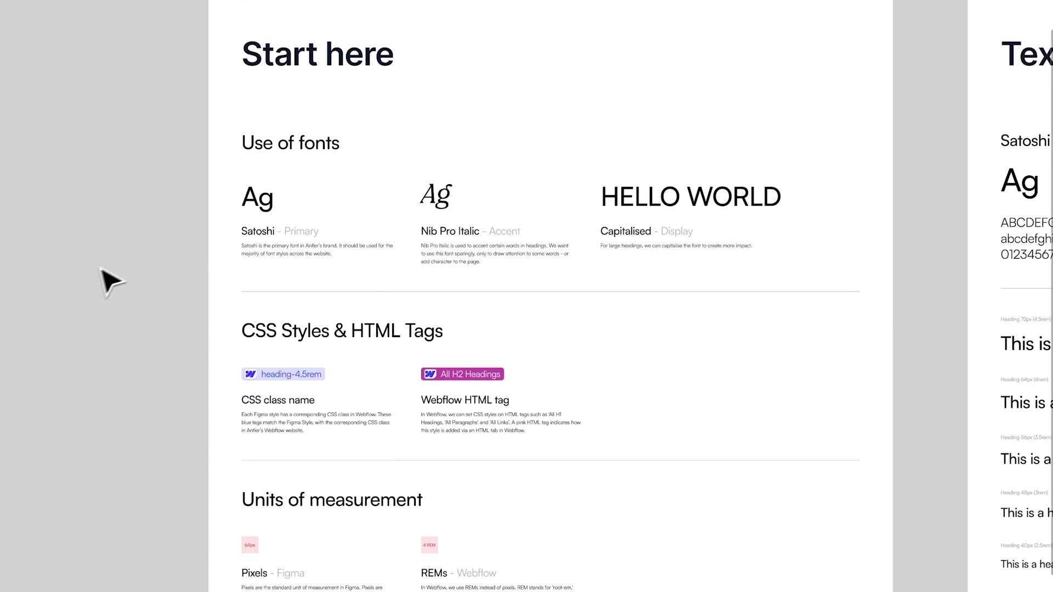
scroll(103, 280, "right", 1)
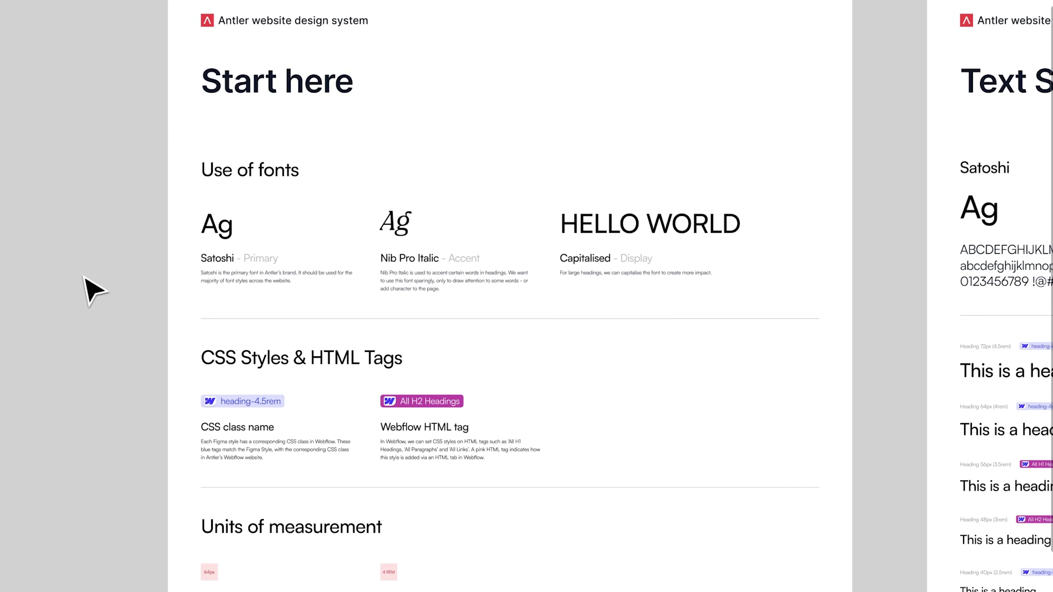
scroll(245, 408, "up", 6)
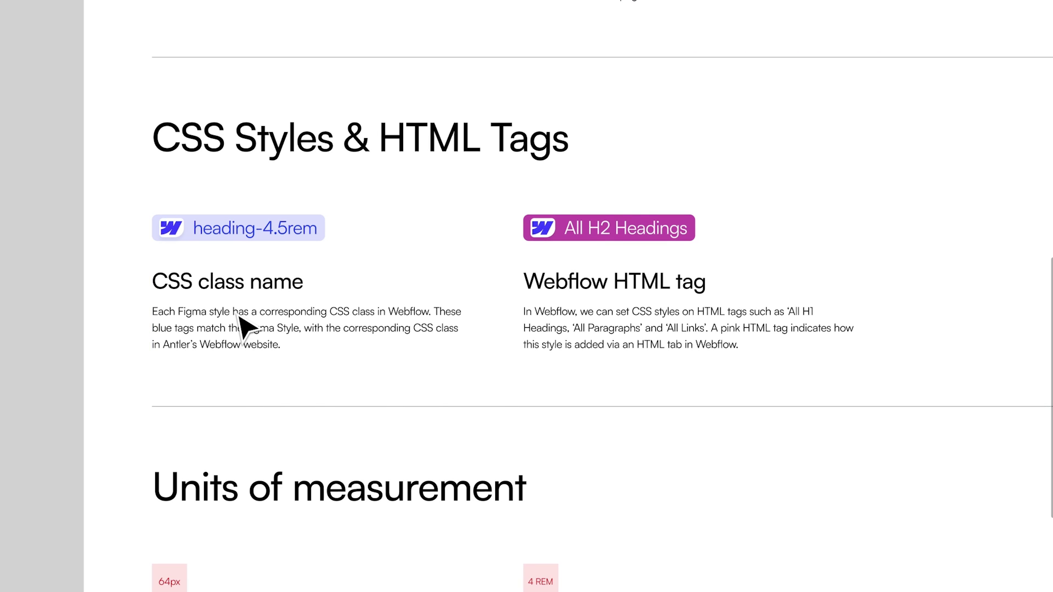
scroll(241, 326, "down", 6)
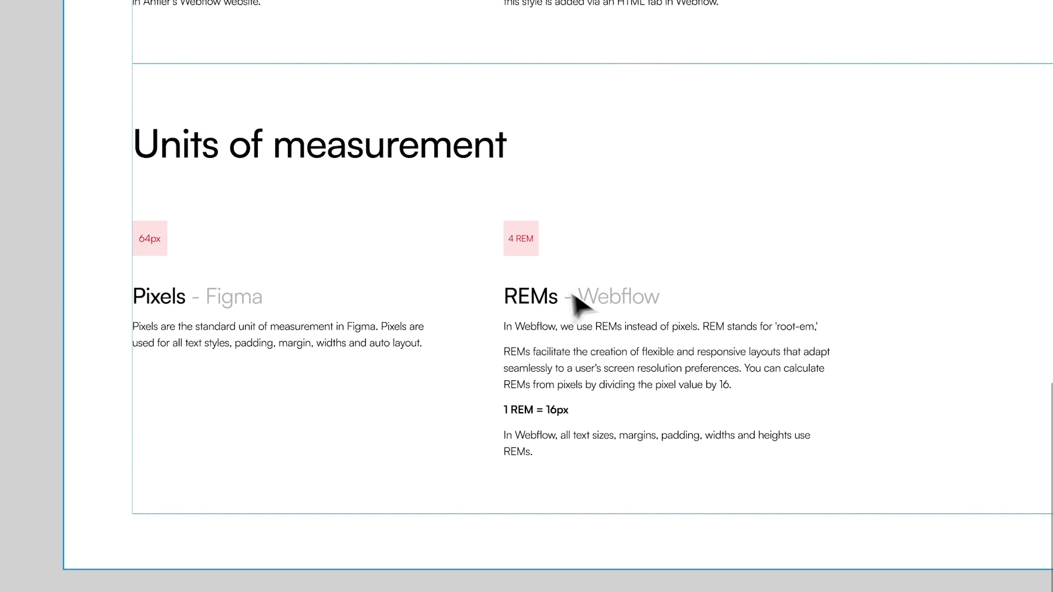
scroll(536, 331, "down", 5)
scroll(527, 324, "right", 8)
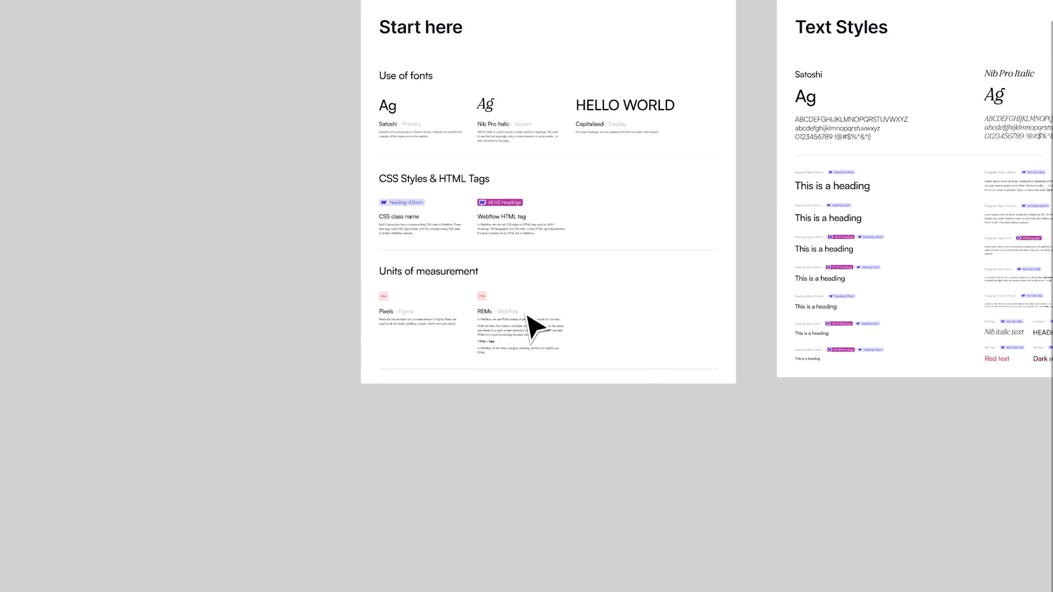
Step: Scroll over the 8px spacing system board, then switch to the Components page
scroll(433, 302, "up", 10)
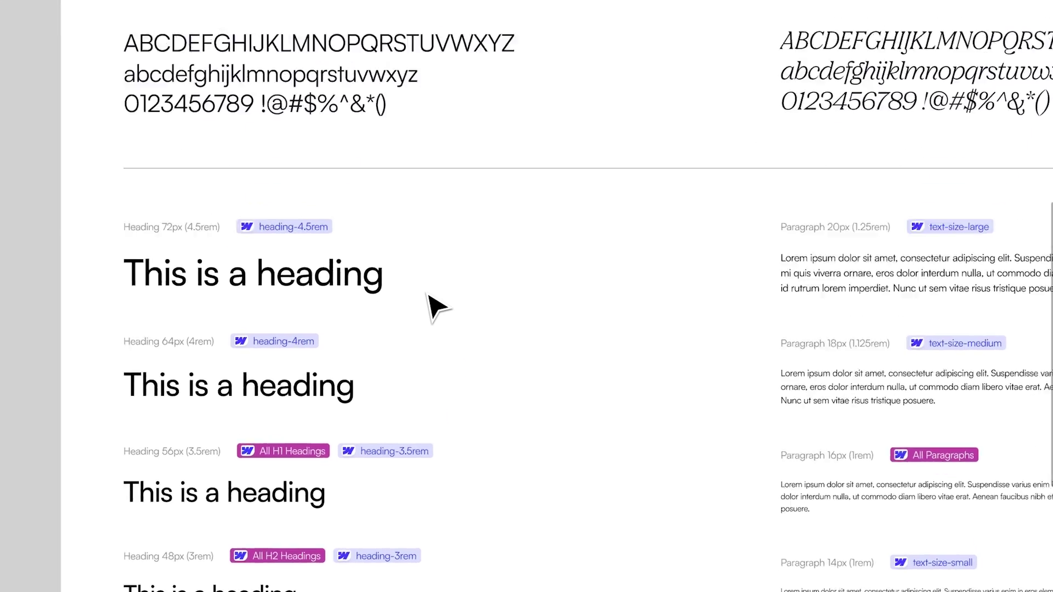
scroll(433, 308, "down", 5)
scroll(433, 308, "left", 2)
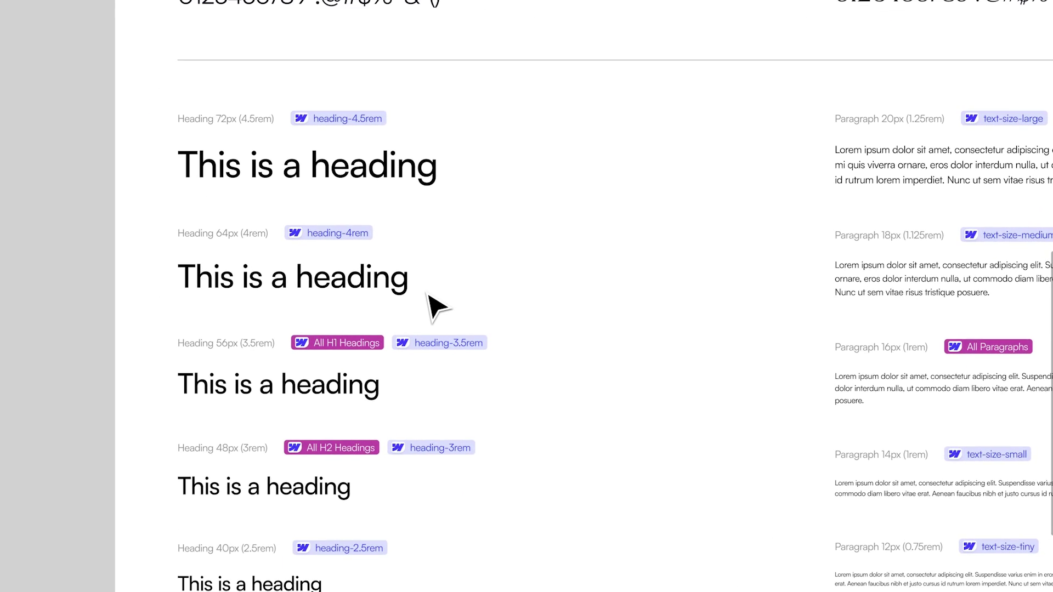
scroll(363, 318, "up", 8)
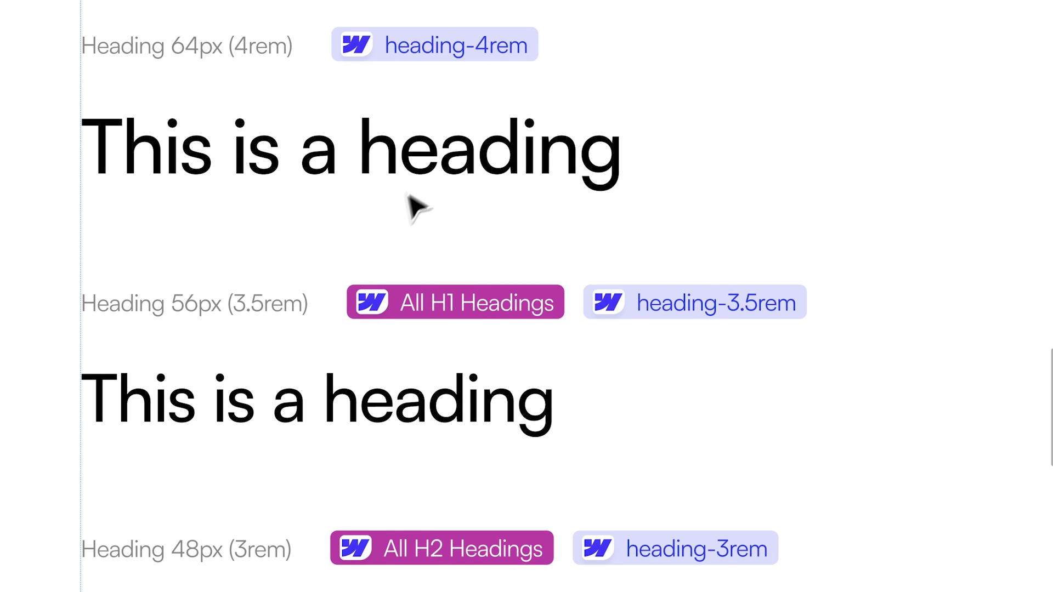
scroll(405, 308, "down", 5)
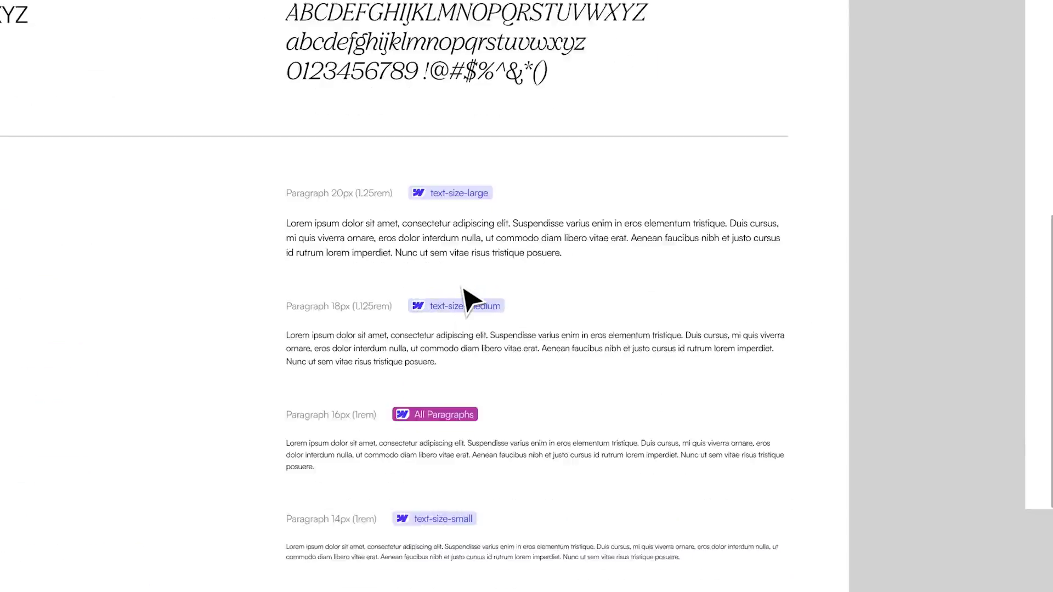
scroll(466, 299, "down", 5)
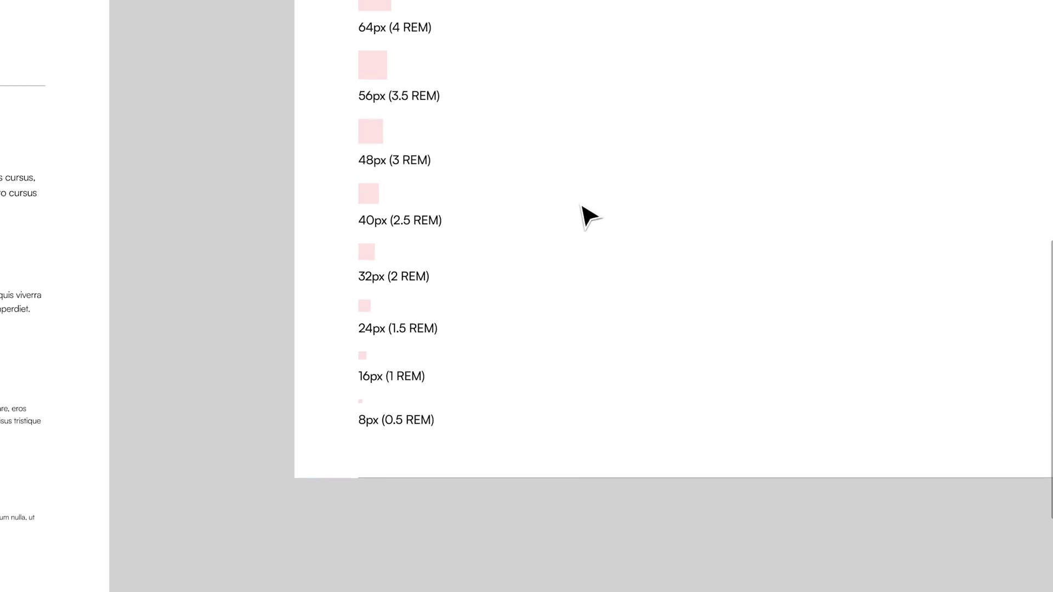
left_click(63, 166)
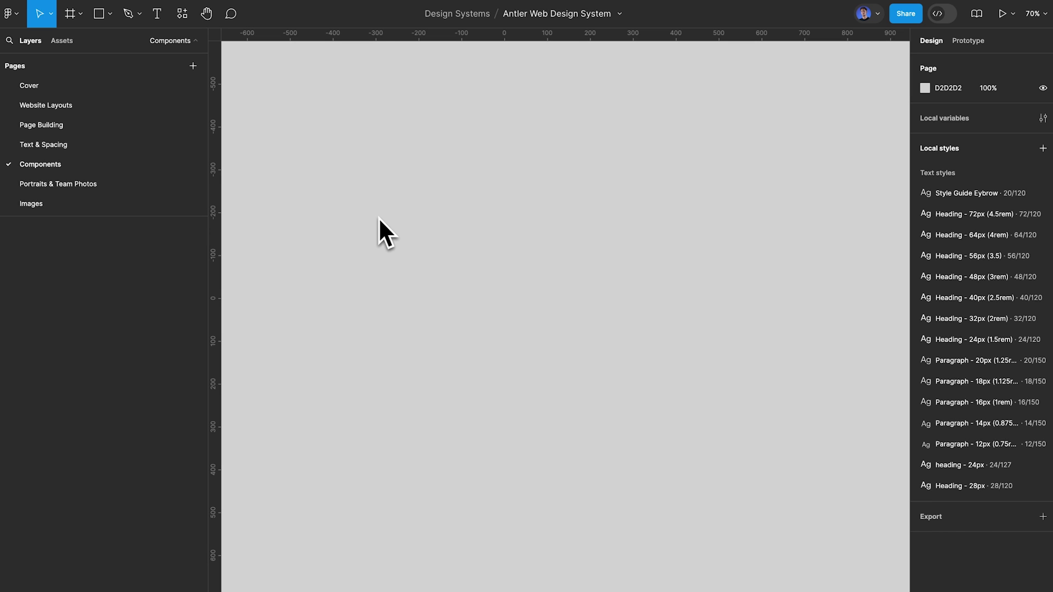
Step: Open Portraits & Team Photos full-canvas, zoom to fit, then zoom onto the portrait crops
left_click(80, 181)
scroll(477, 244, "down", 5)
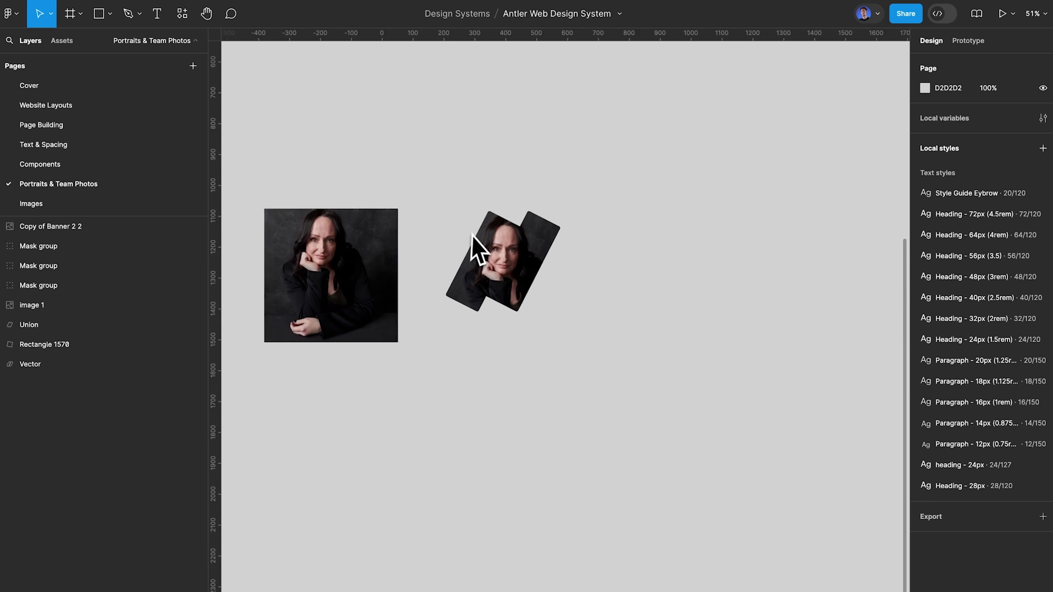
key("ctrl+backslash")
key("shift+1")
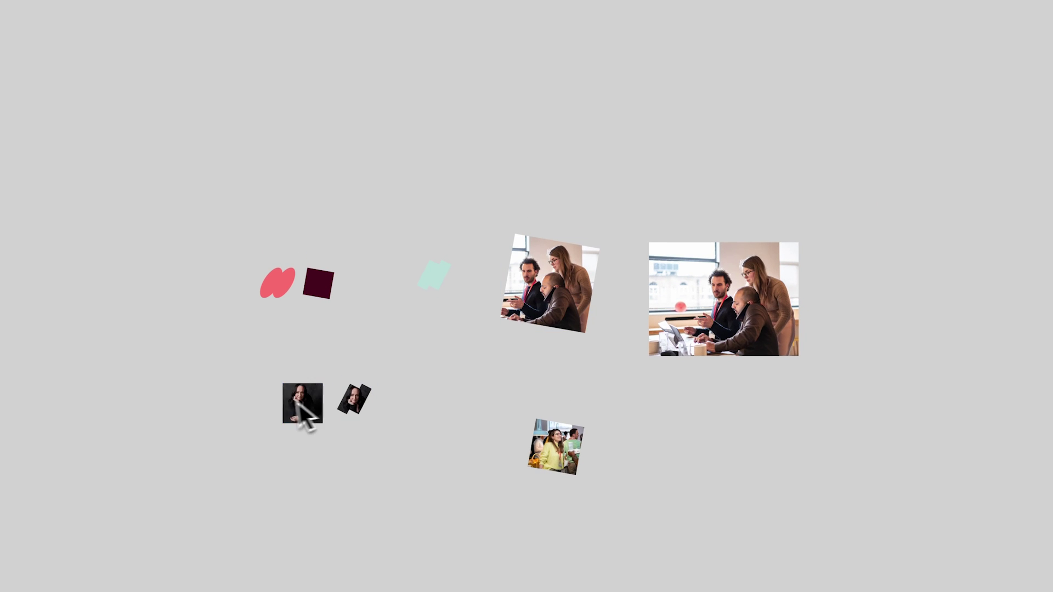
scroll(270, 403, "up", 10)
scroll(270, 403, "down", 5)
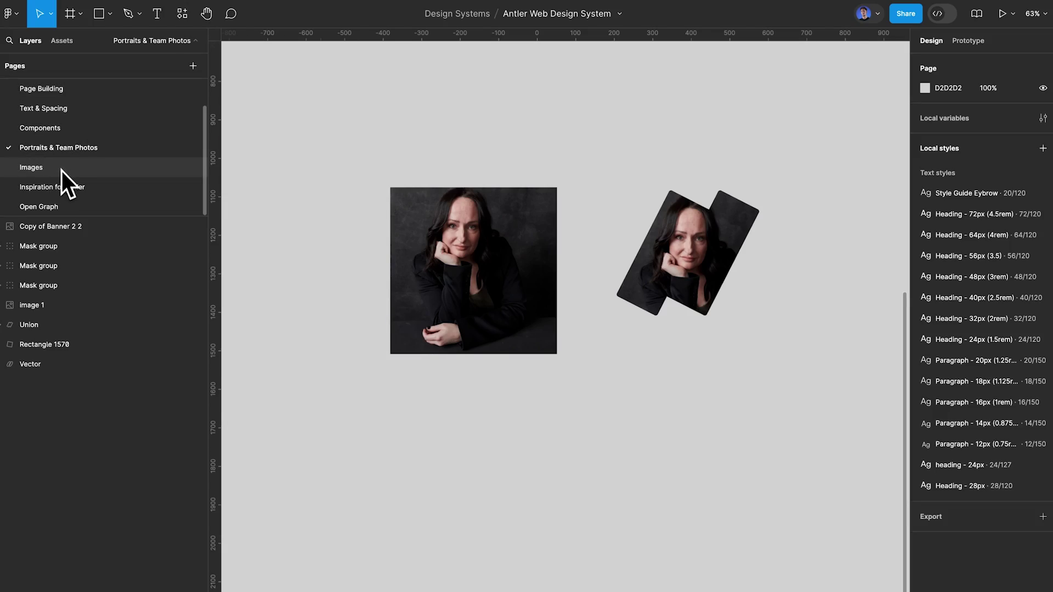
Step: Browse the Images page's event and team photo grid full-canvas, then restore the panels
left_click(61, 170)
key("ctrl+backslash")
scroll(817, 245, "down", 5)
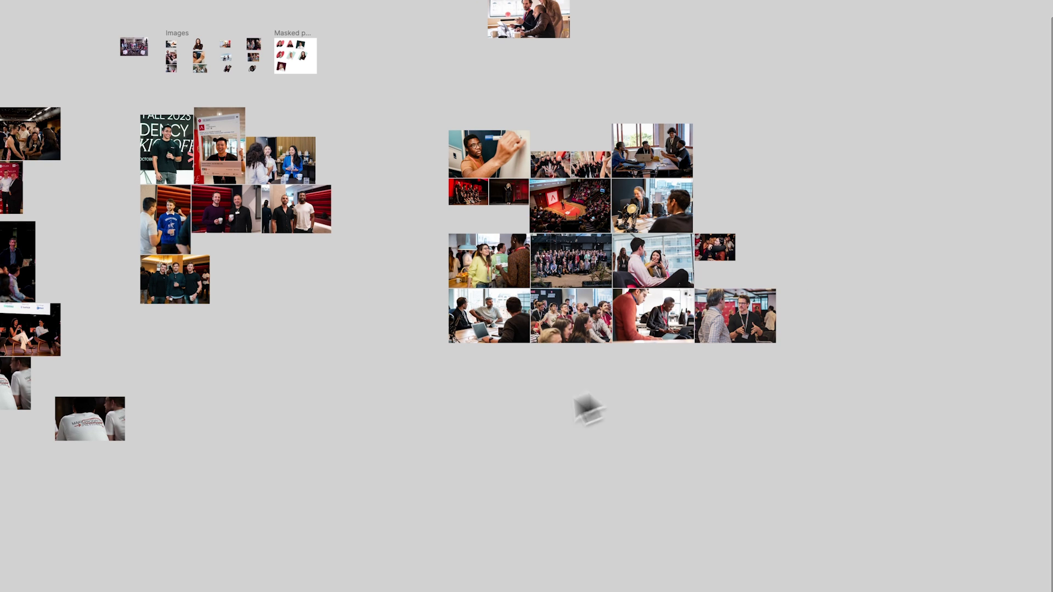
scroll(475, 415, "up", 5)
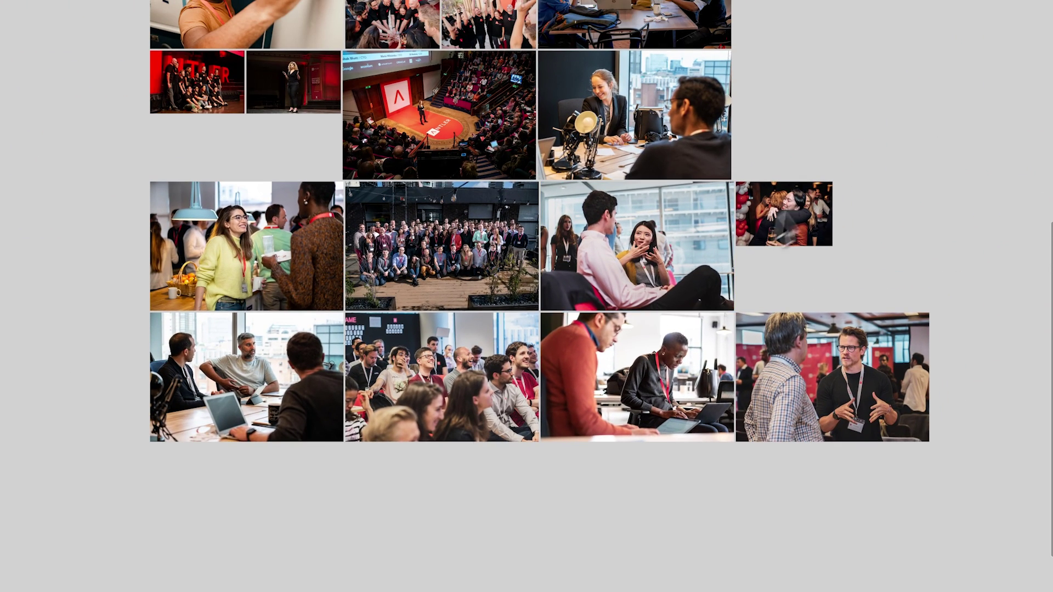
scroll(836, 165, "up", 5)
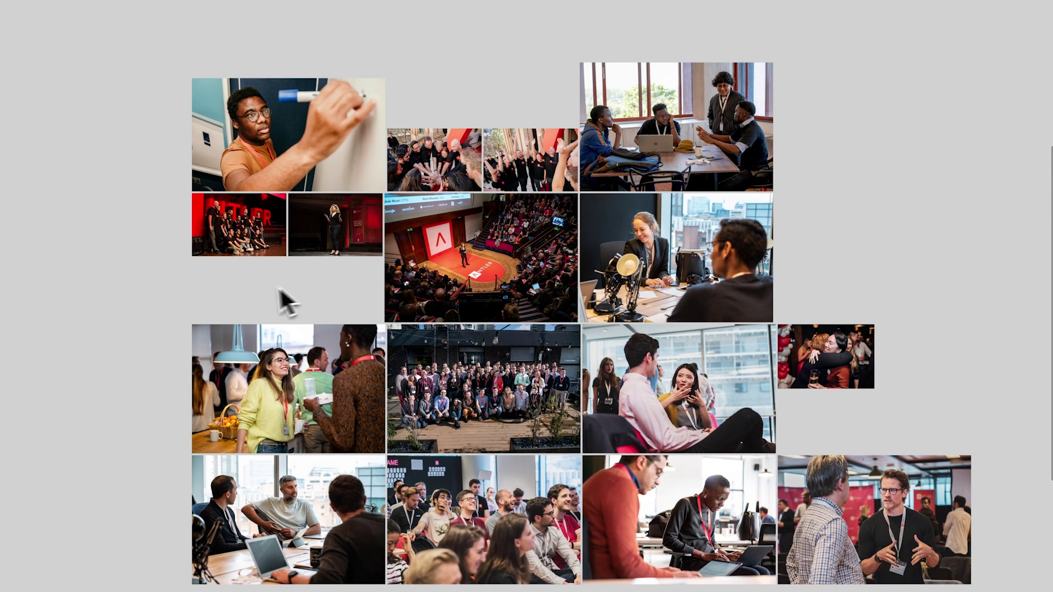
scroll(247, 289, "down", 3)
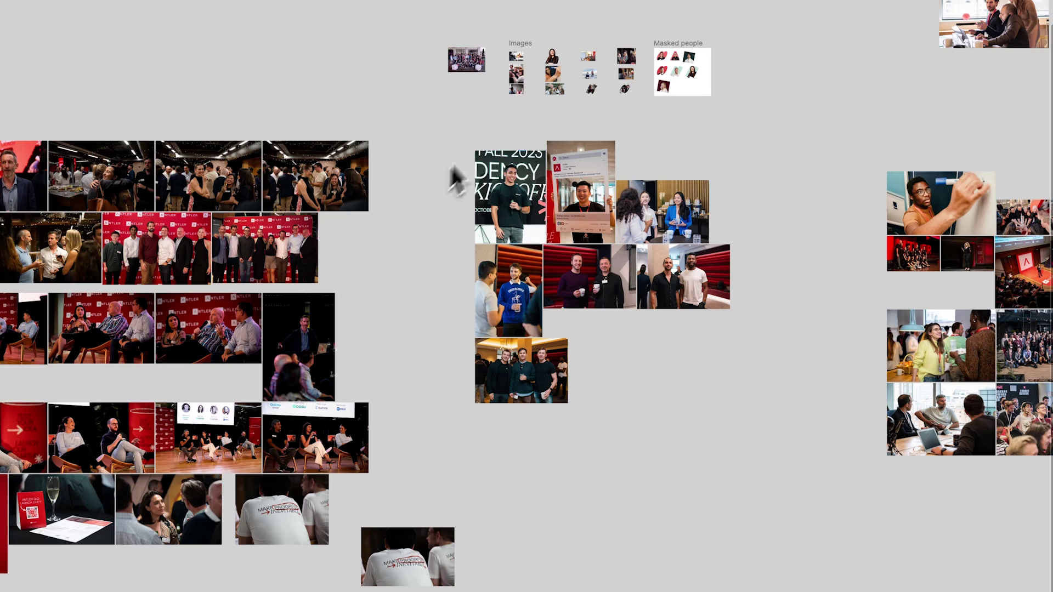
scroll(510, 170, "up", 5)
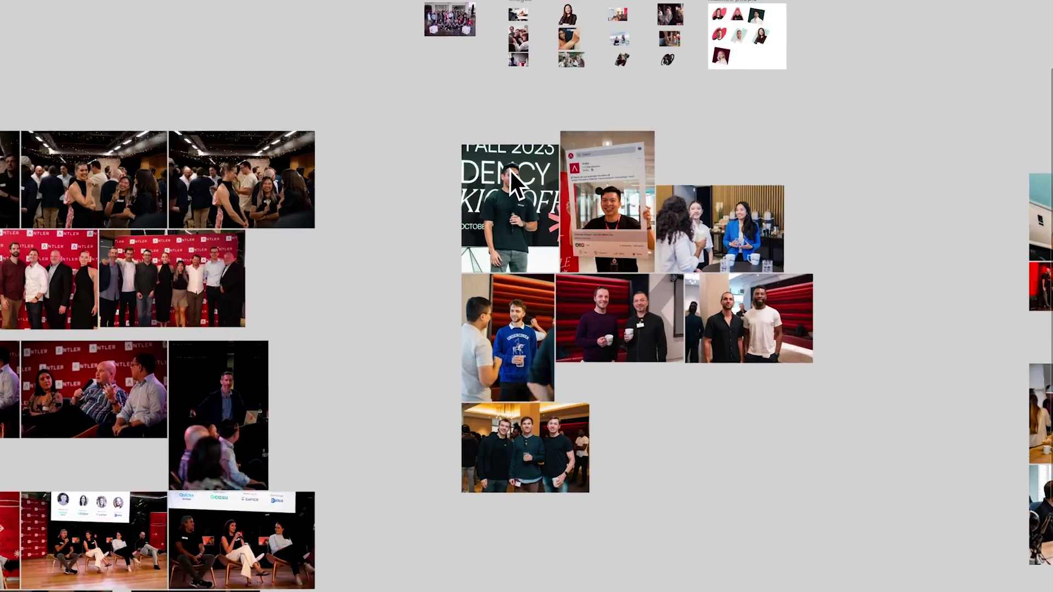
scroll(510, 171, "down", 3)
scroll(510, 171, "right", 3)
scroll(511, 169, "right", 10)
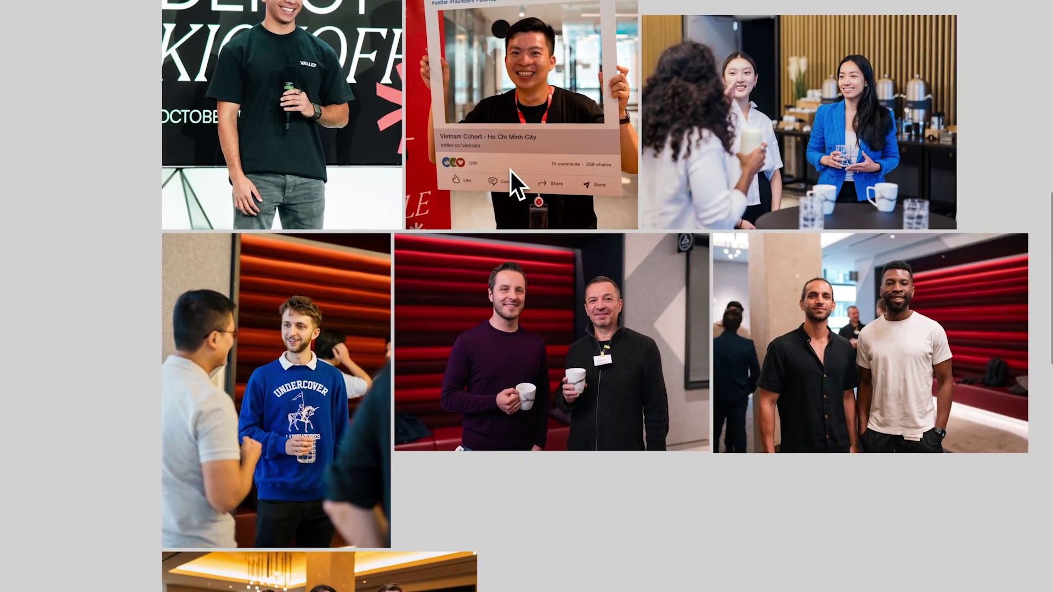
scroll(511, 170, "right", 8)
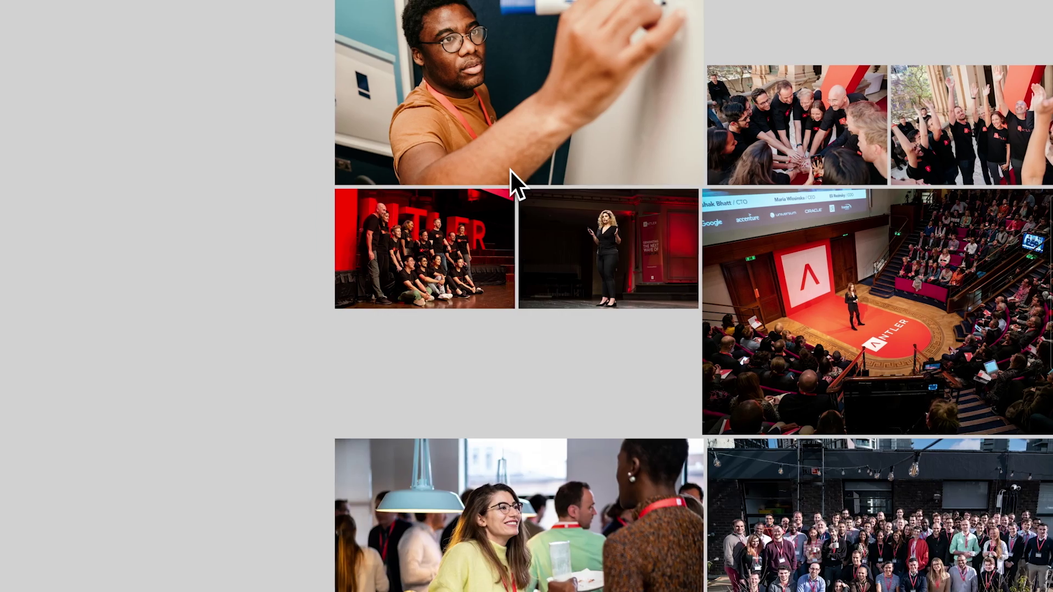
scroll(510, 170, "up", 3)
scroll(510, 170, "down", 10)
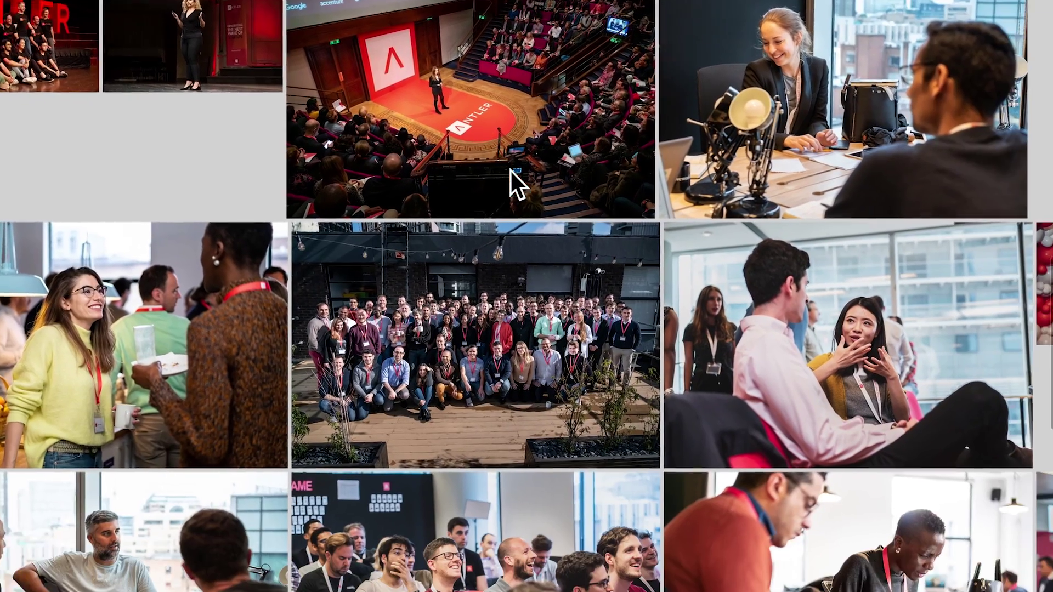
key("ctrl+backslash")
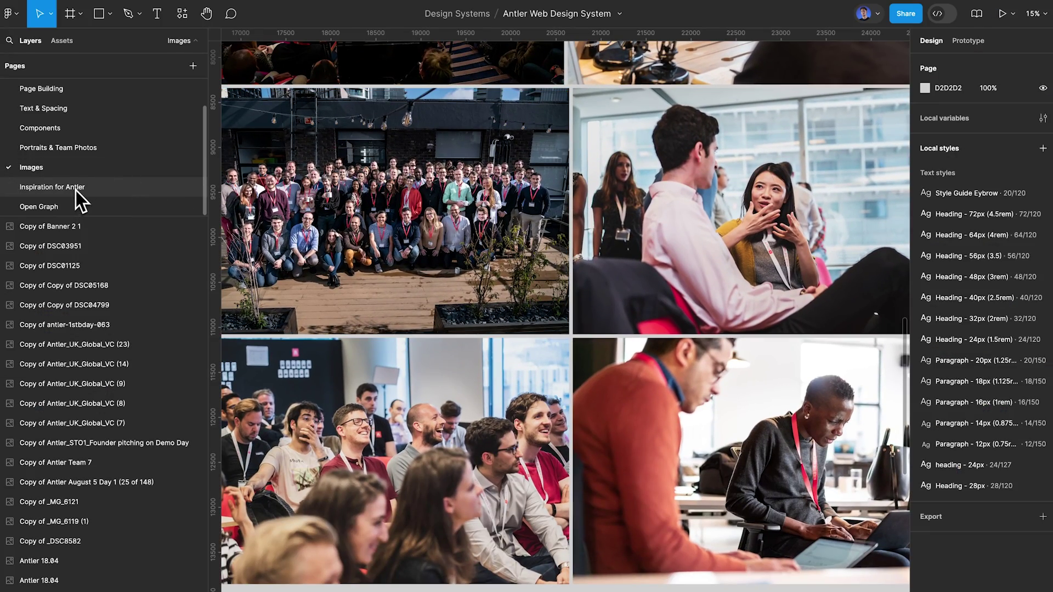
Step: Open the Inspiration for Antler page with the interface hidden
left_click(75, 187)
key("ctrl+backslash")
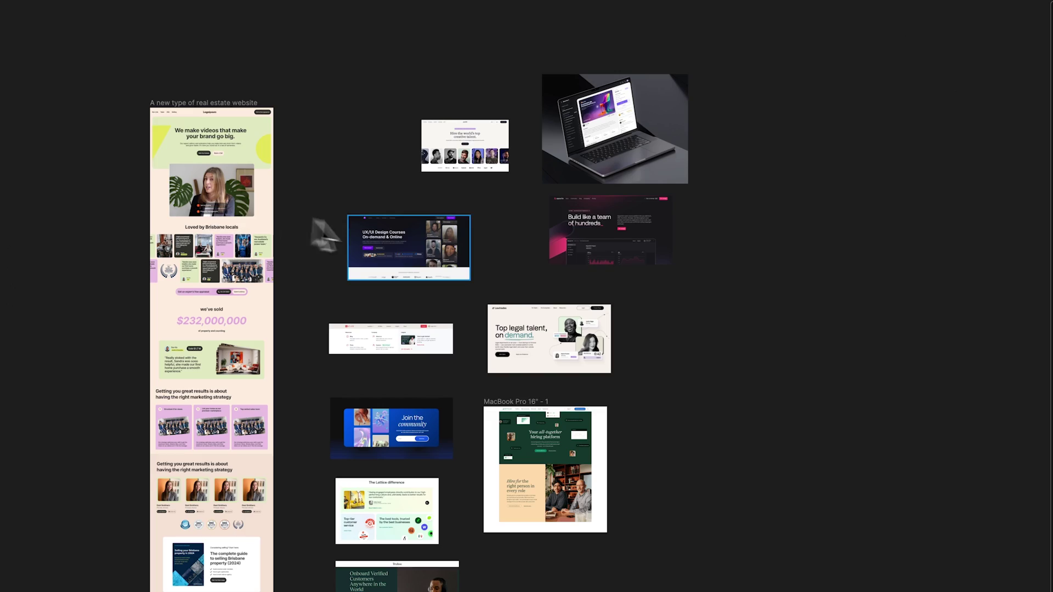
scroll(395, 198, "up", 5)
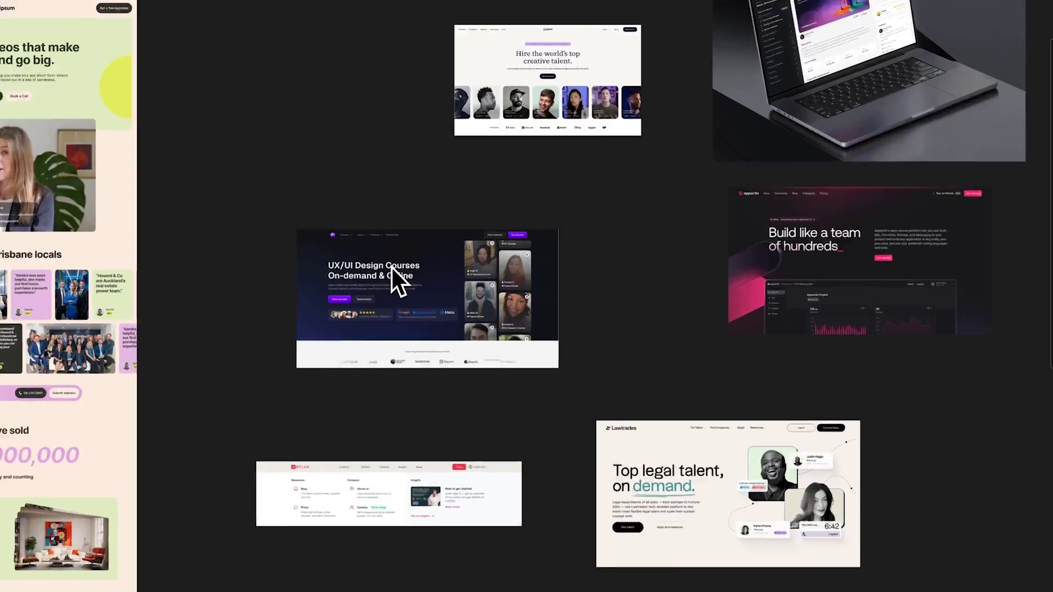
Step: Enlarge the UX/UI Design Courses and Dribbble screenshots, then zoom into Join the community
left_click(391, 265)
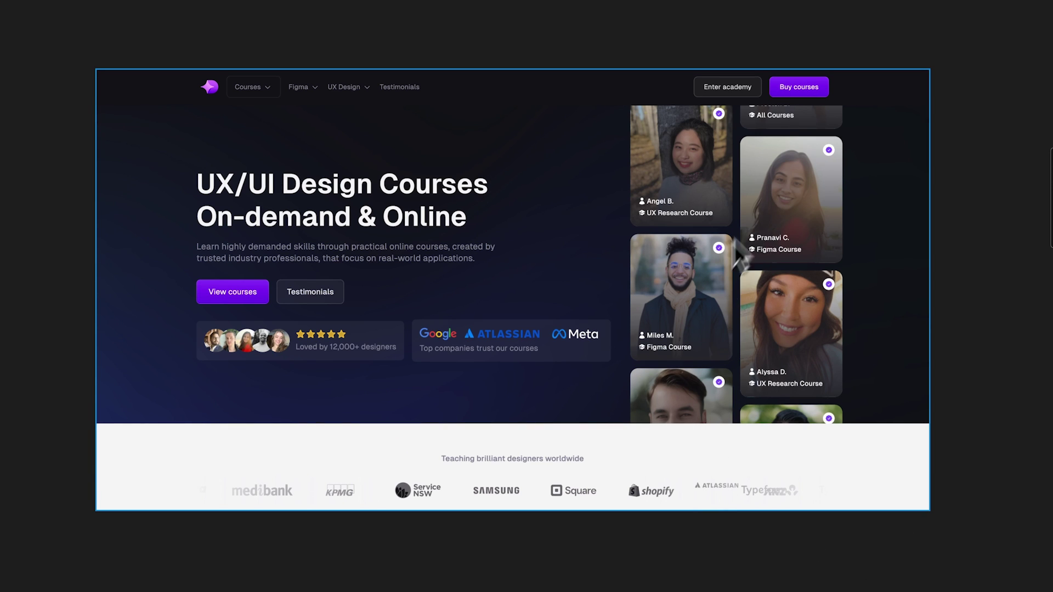
left_click(675, 378)
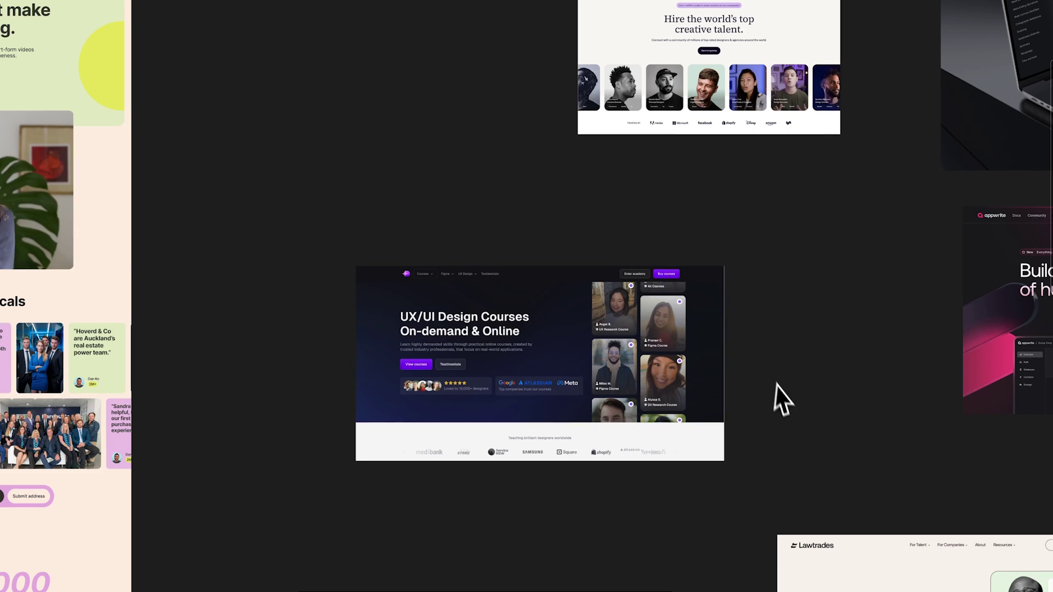
key("Right")
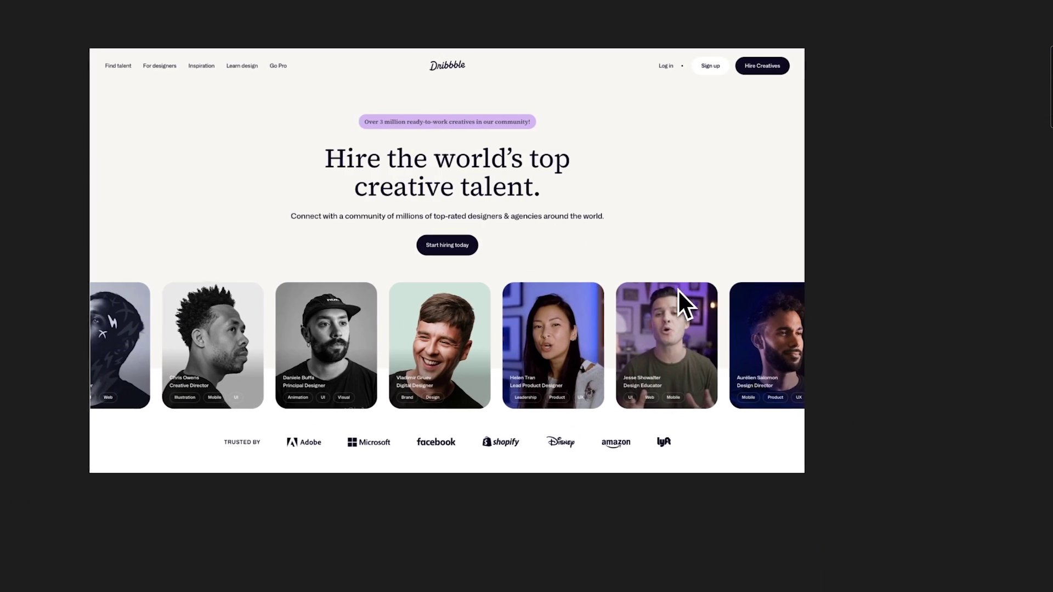
left_click(683, 315)
scroll(685, 323, "down", 15)
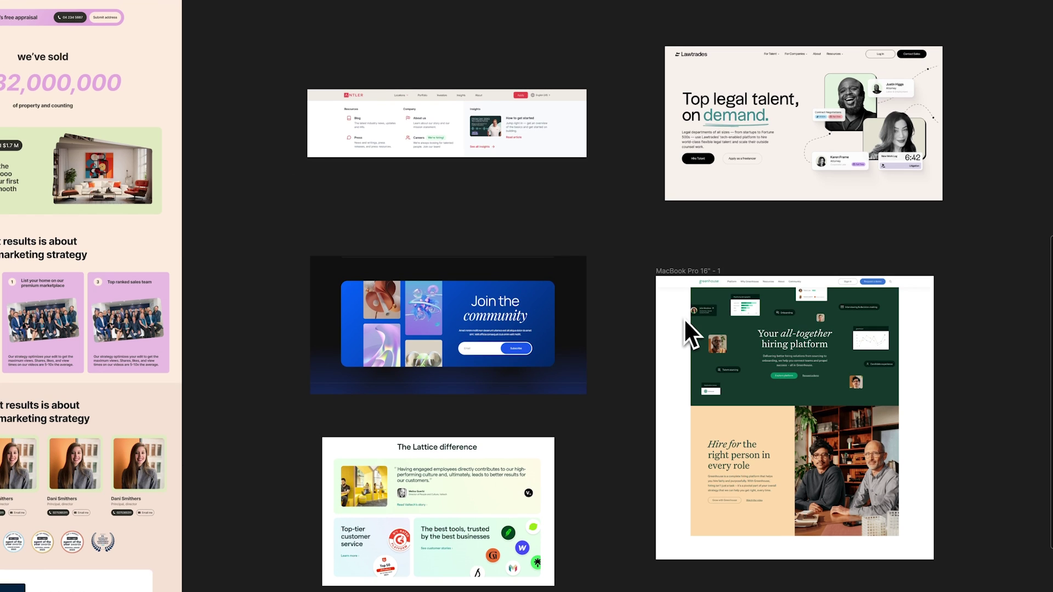
left_click(434, 340)
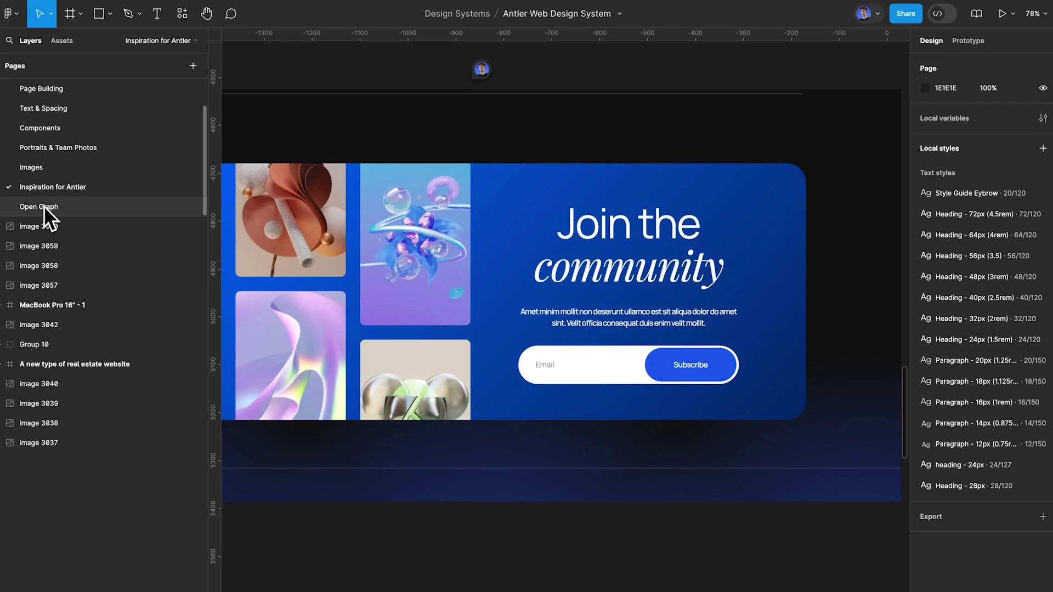
Step: On the Open Graph page, duplicate the 1200×630 Fast-tracked funding banner to its right
left_click(44, 206)
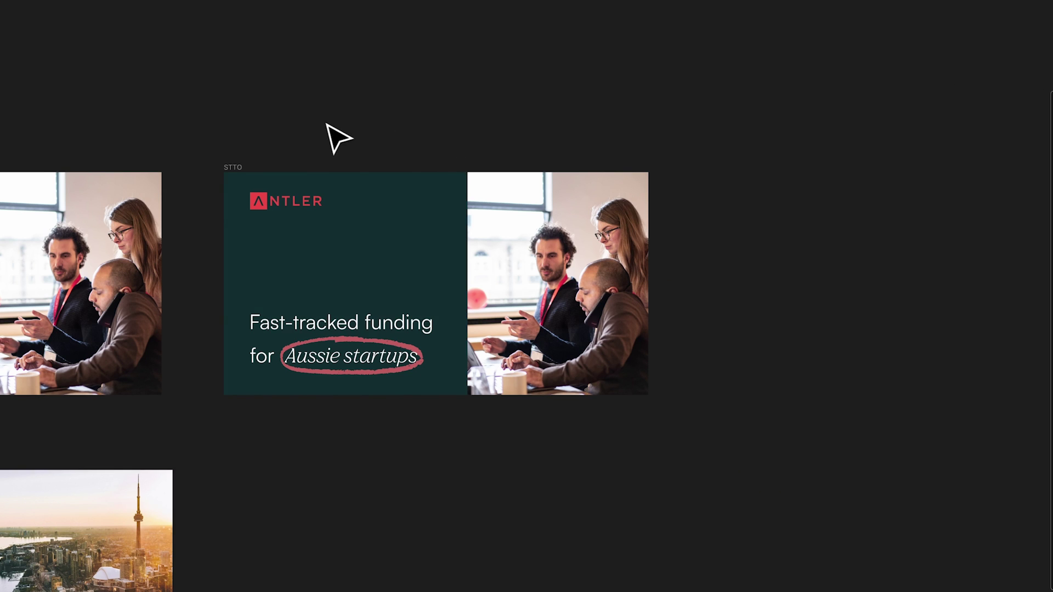
left_click_drag(230, 167, 716, 172)
scroll(713, 164, "right", 5)
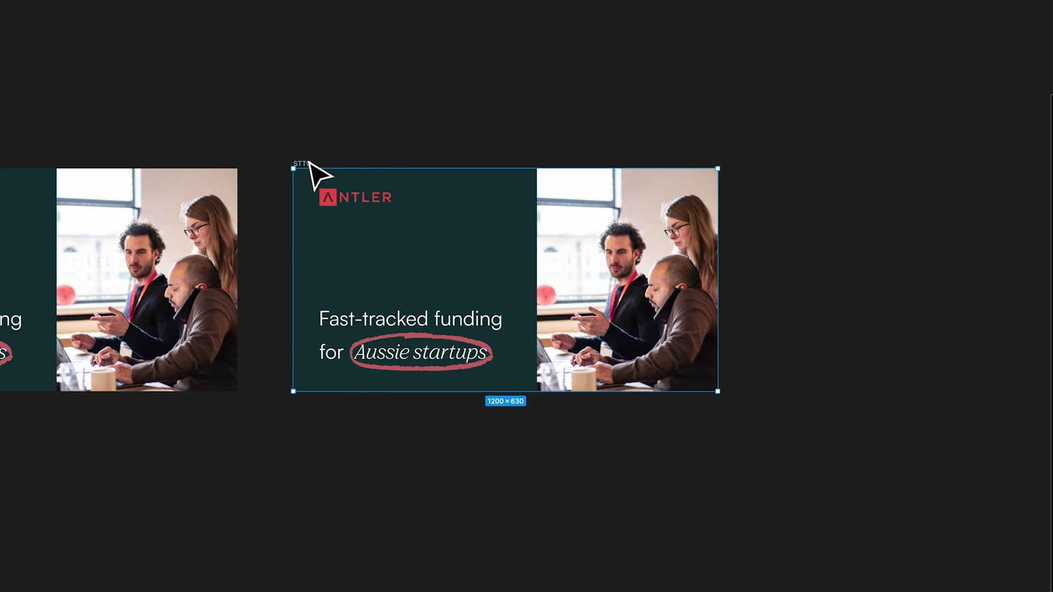
Step: Shift the duplicate banner slightly further right and select the photo on its right half
left_click_drag(310, 163, 348, 163)
left_click(626, 247)
scroll(446, 324, "up", 3)
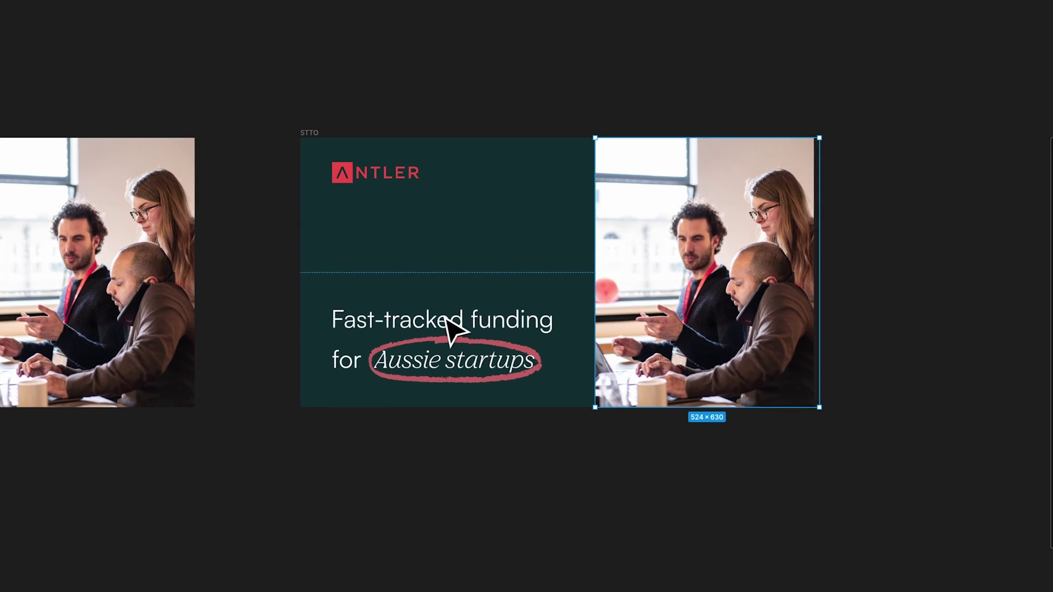